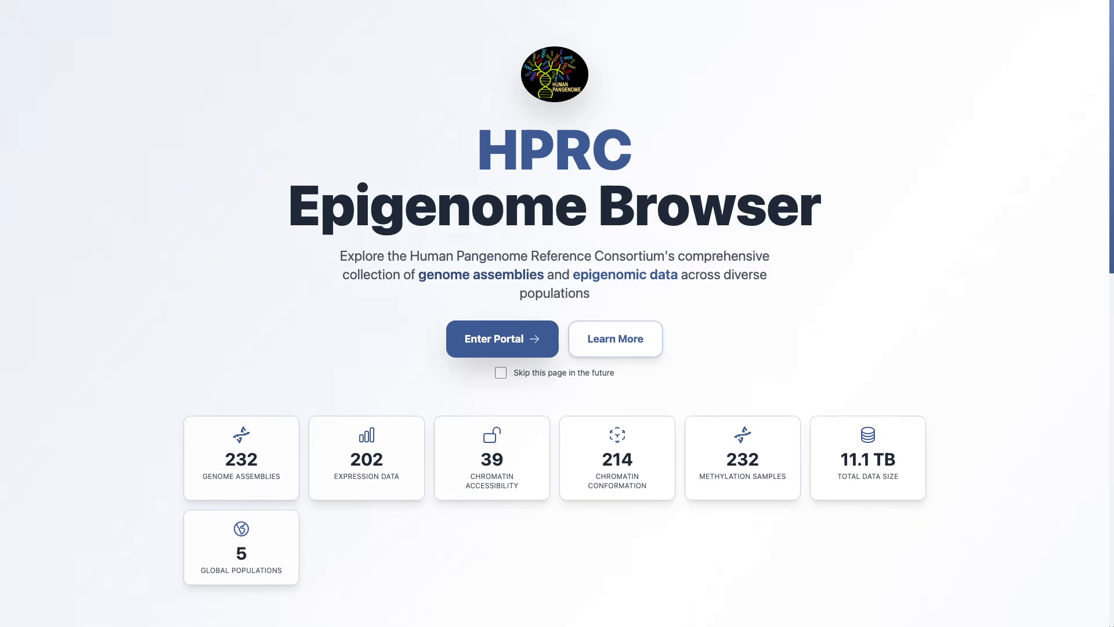
Step: Enter the portal and look through the Track, Browser, Sessions, Data Availability, Tutorials and About pages
{"action": "left_click", "coordinate": [502, 339]}
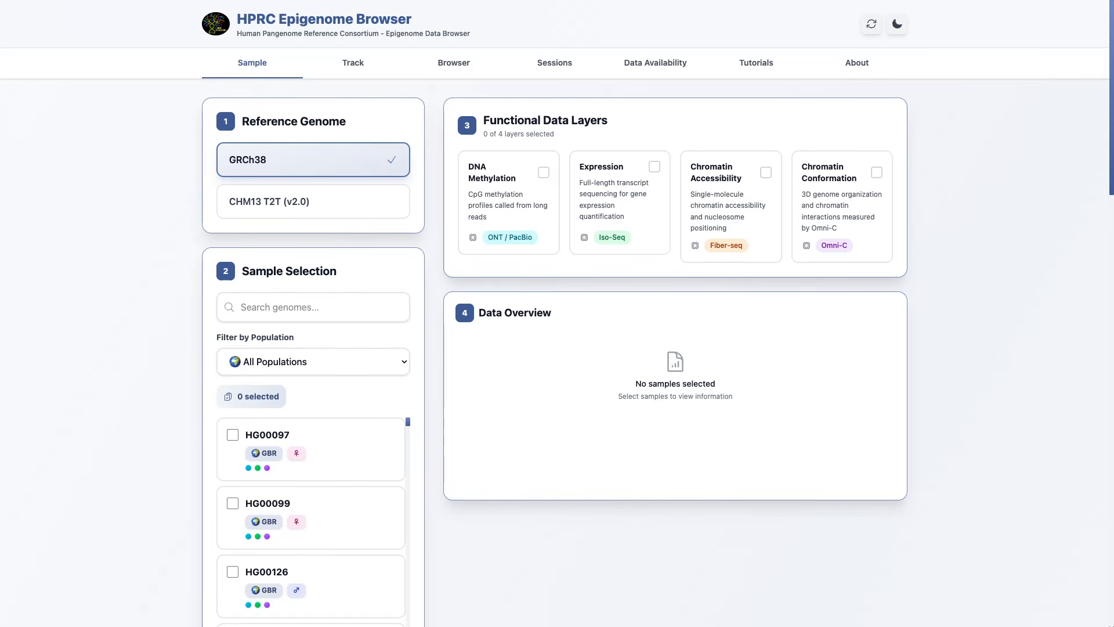
{"action": "left_click", "coordinate": [353, 63]}
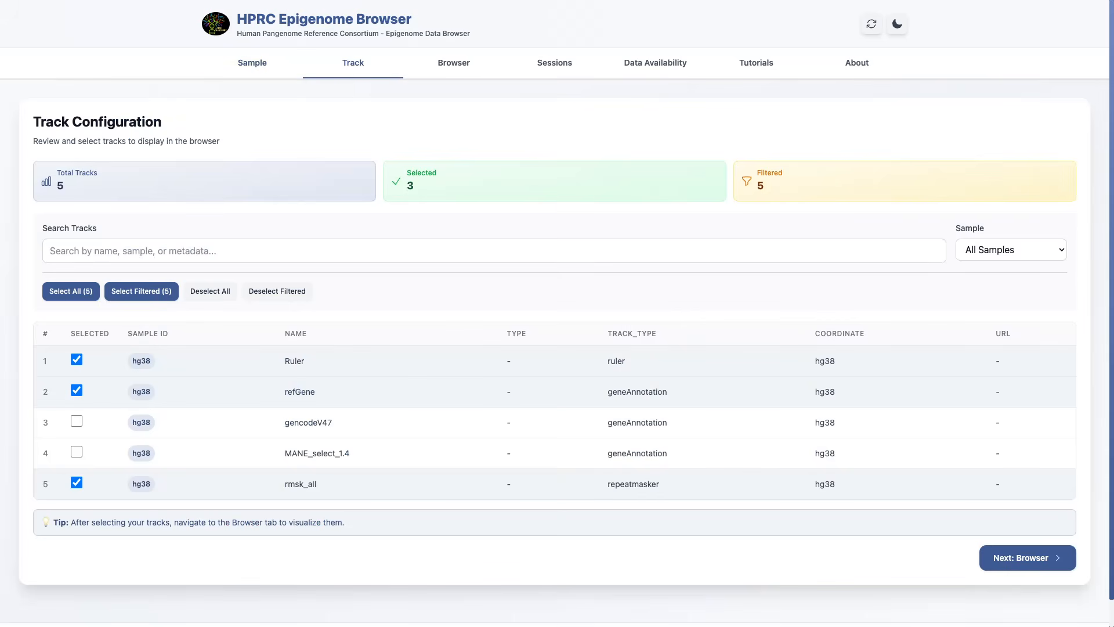
{"action": "left_click", "coordinate": [453, 62]}
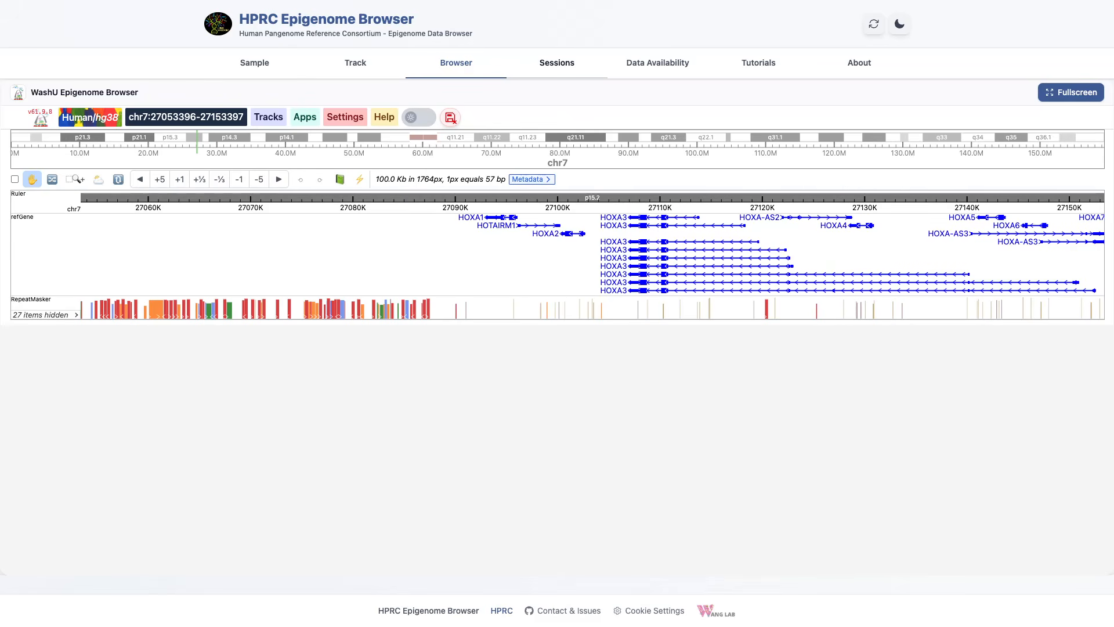
{"action": "left_click", "coordinate": [557, 62]}
{"action": "left_click", "coordinate": [658, 62]}
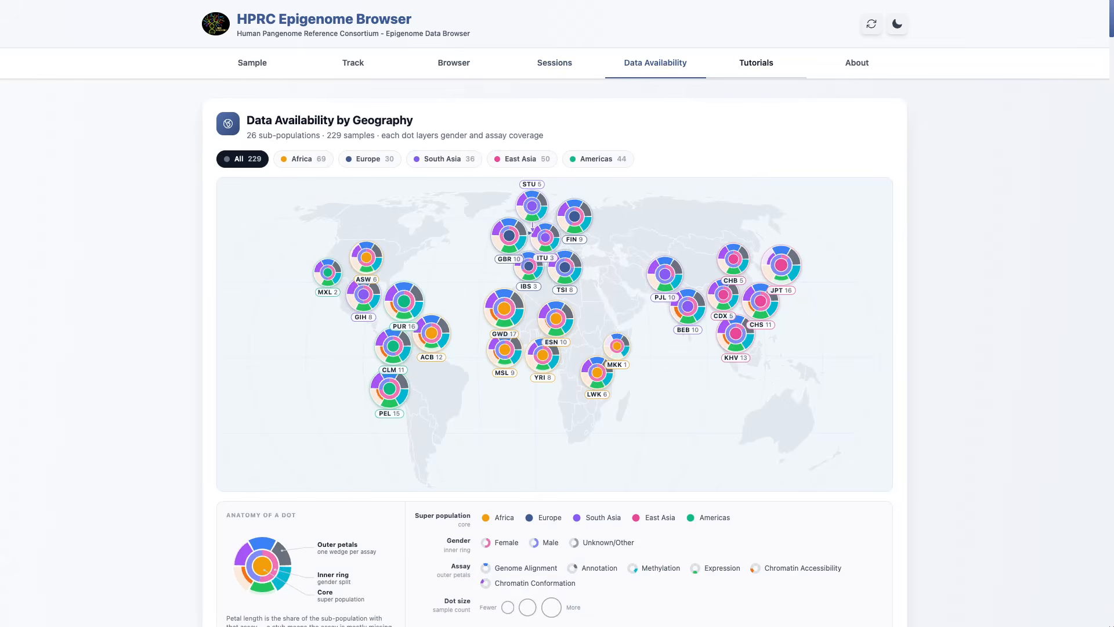
{"action": "left_click", "coordinate": [757, 63]}
{"action": "left_click", "coordinate": [857, 62]}
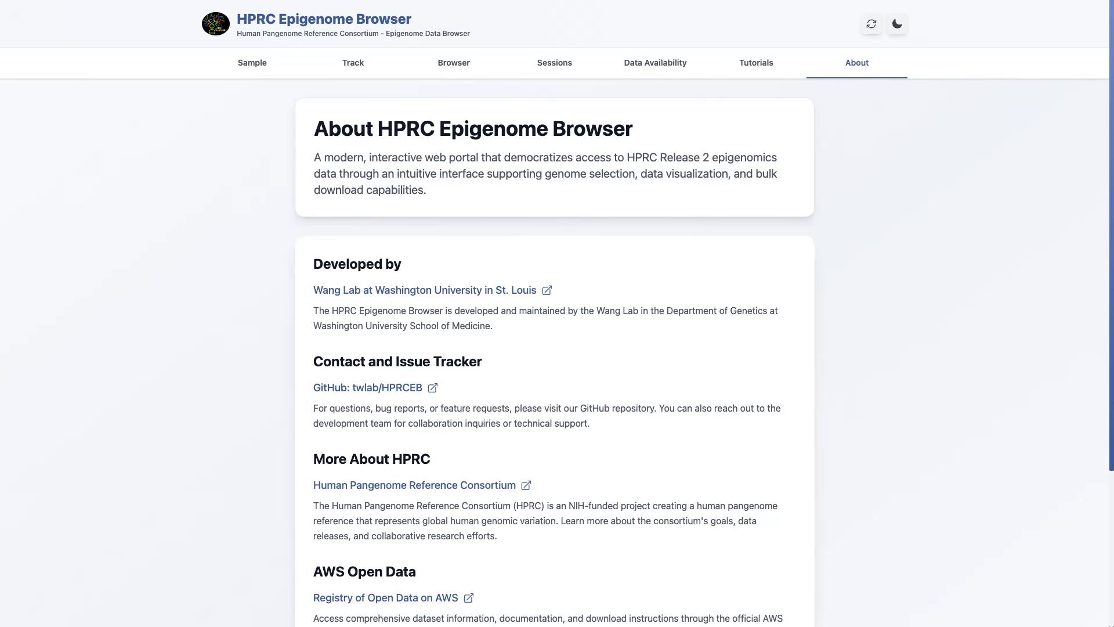
Step: Reset all selections, and try the dark theme before restoring the light theme
{"action": "left_click", "coordinate": [871, 24]}
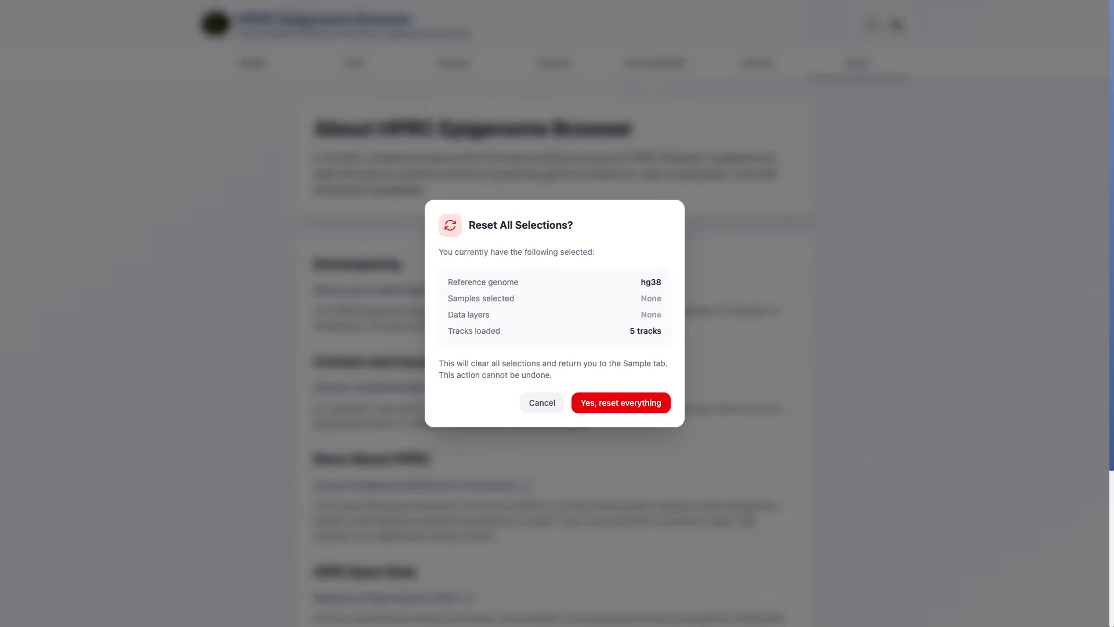
{"action": "left_click", "coordinate": [621, 403]}
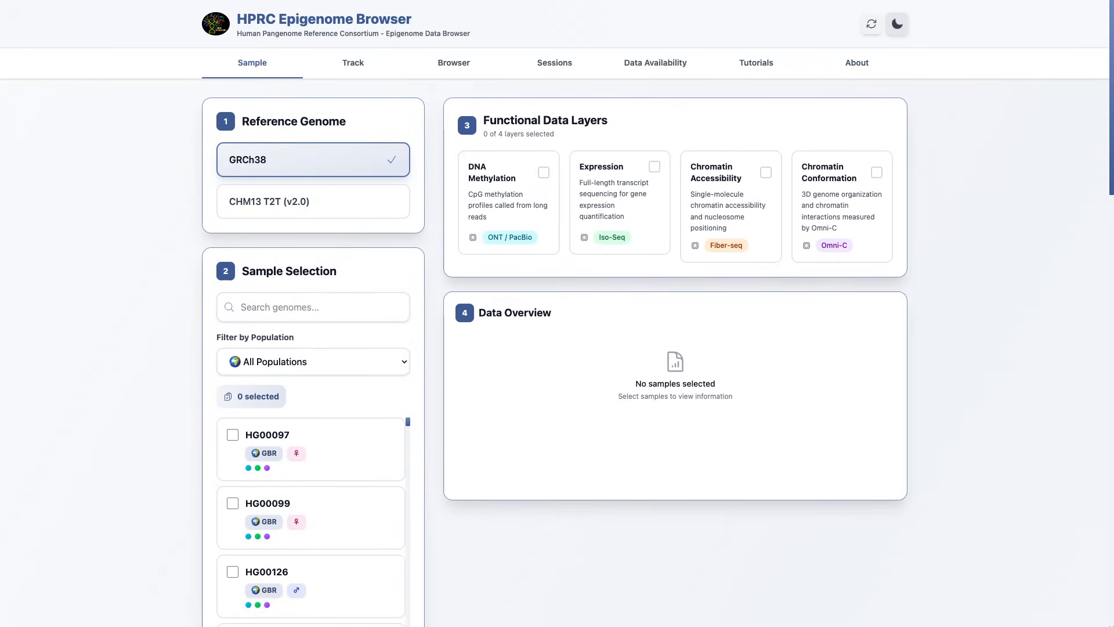
{"action": "left_click", "coordinate": [897, 24]}
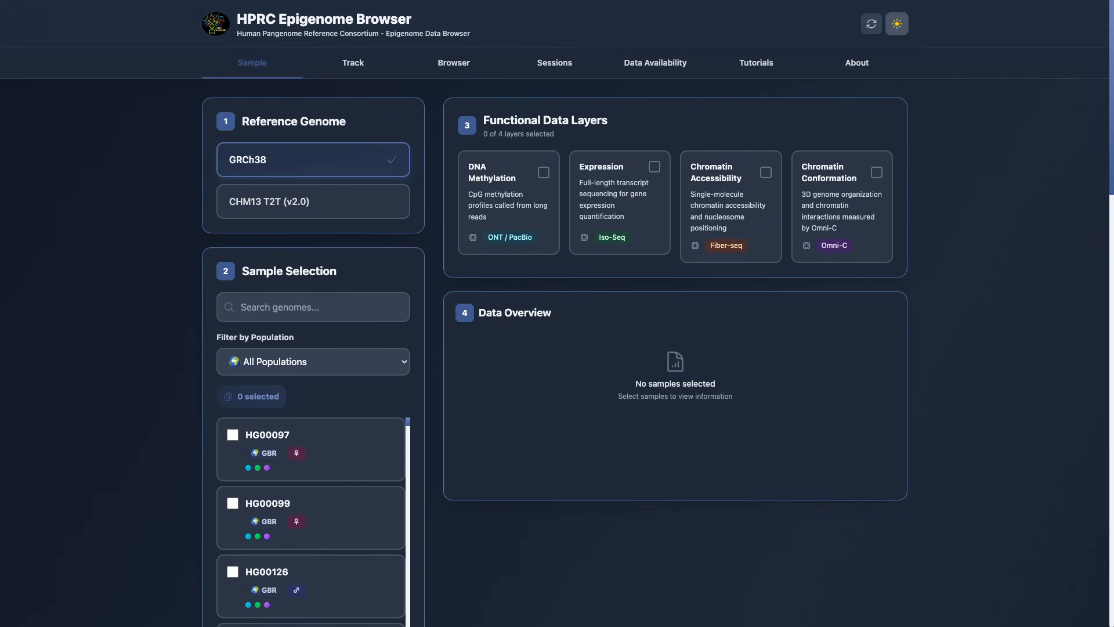
{"action": "left_click", "coordinate": [897, 24]}
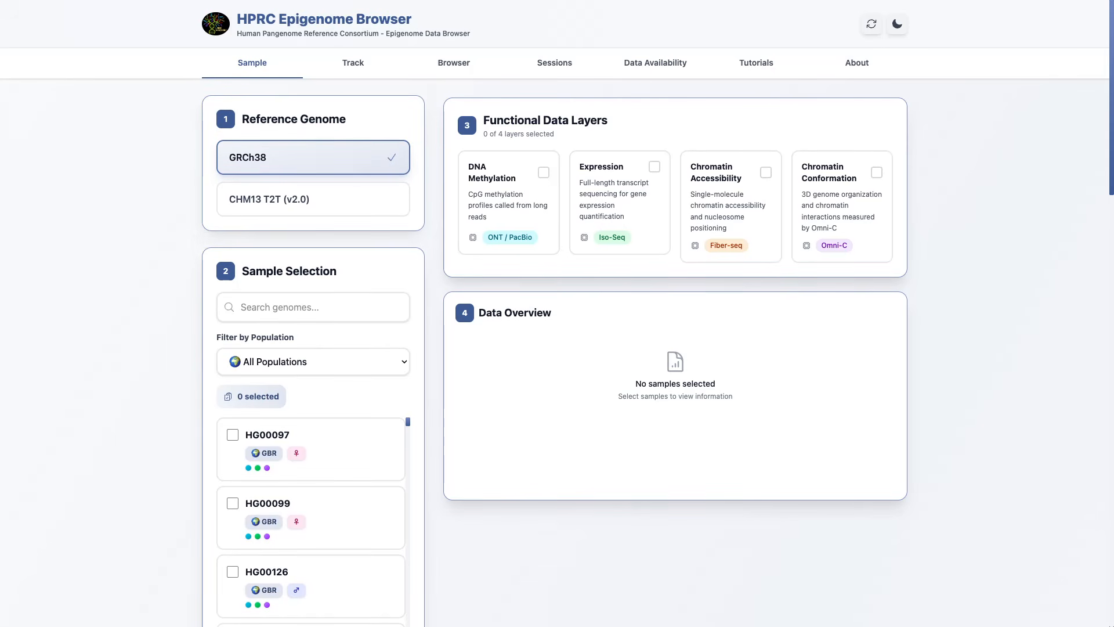
Step: Try CHM13 T2T (v2.0) as the reference genome and return to GRCh38
{"action": "left_click", "coordinate": [313, 200]}
{"action": "left_click", "coordinate": [314, 157]}
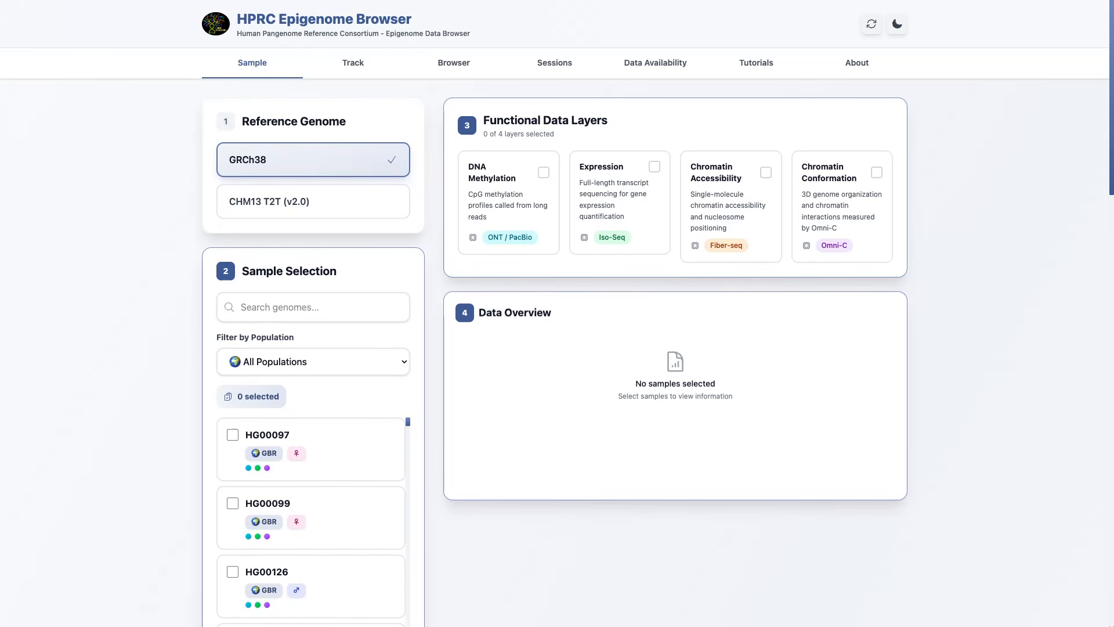
Step: Find genomes HG00097 and HG00621 by searching for 0097 and 621, and select both samples
{"action": "scroll", "coordinate": [557, 313], "scroll_direction": "down", "scroll_amount": 1}
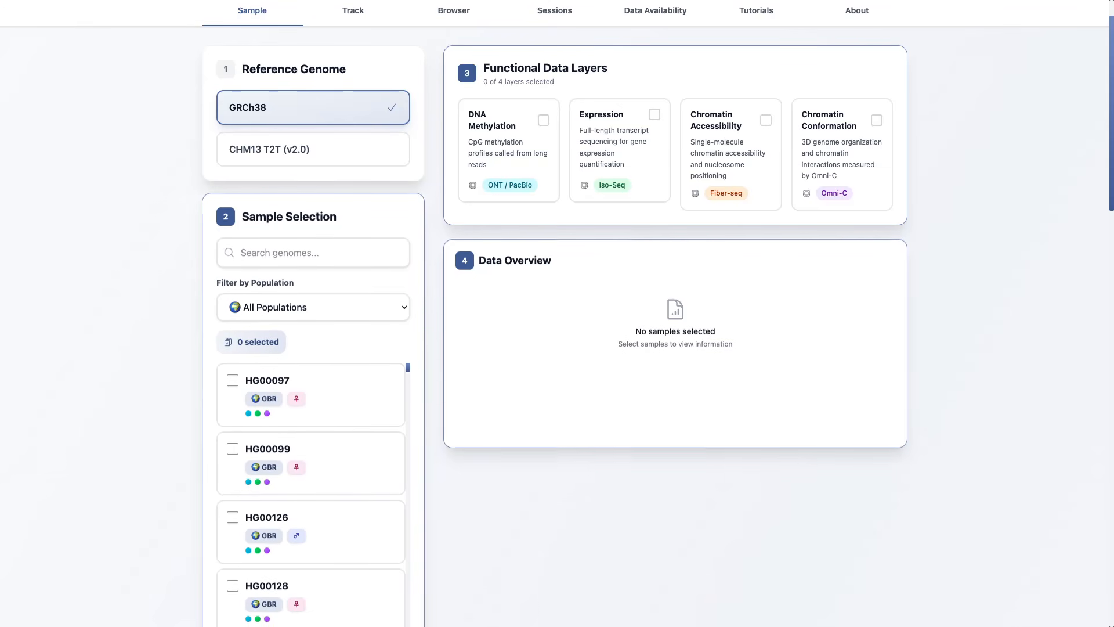
{"action": "left_click", "coordinate": [314, 253]}
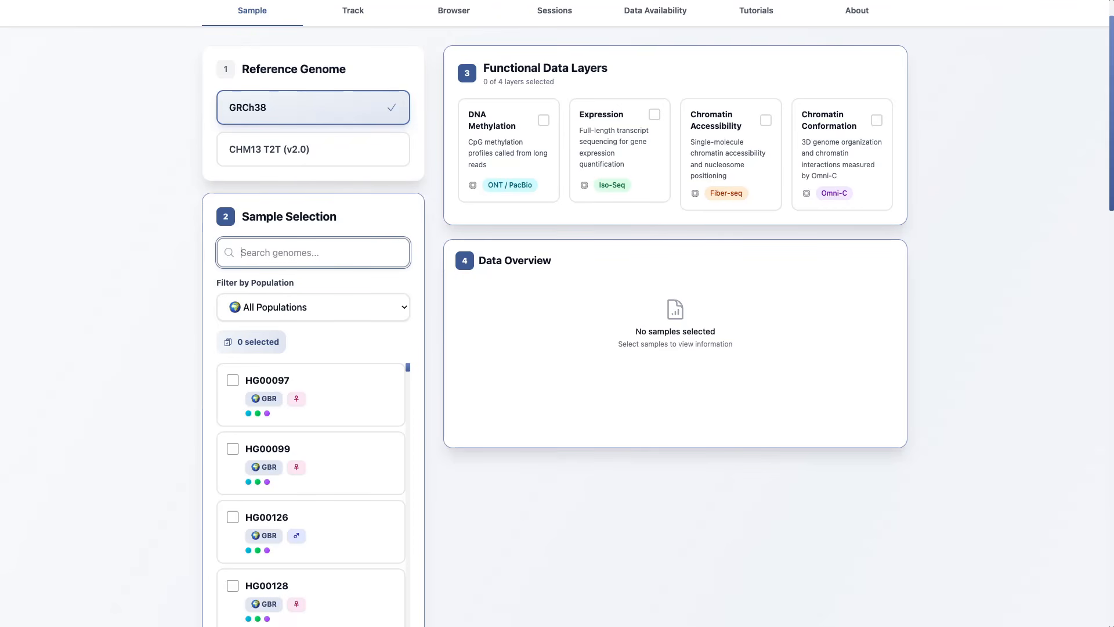
{"action": "type", "text": "0097"}
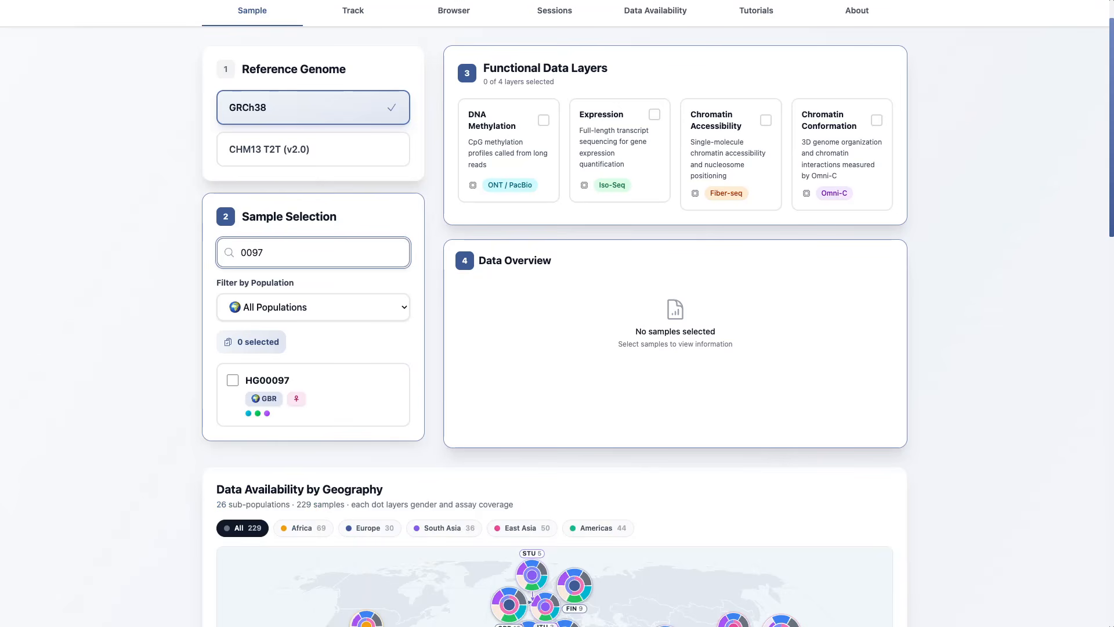
{"action": "left_click", "coordinate": [233, 380]}
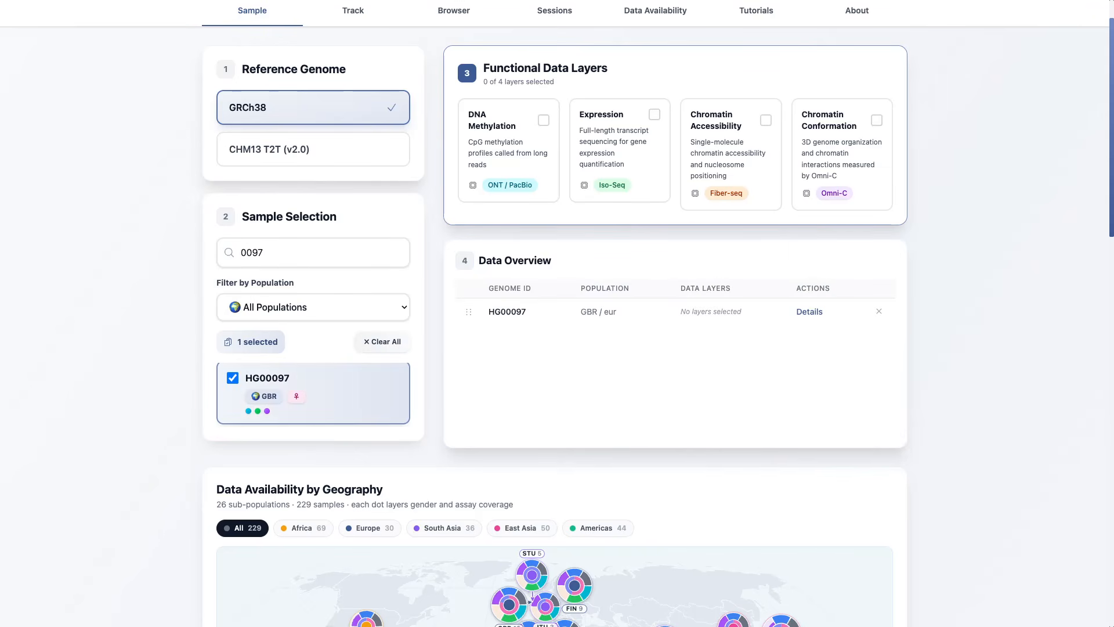
{"action": "double_click", "coordinate": [253, 253]}
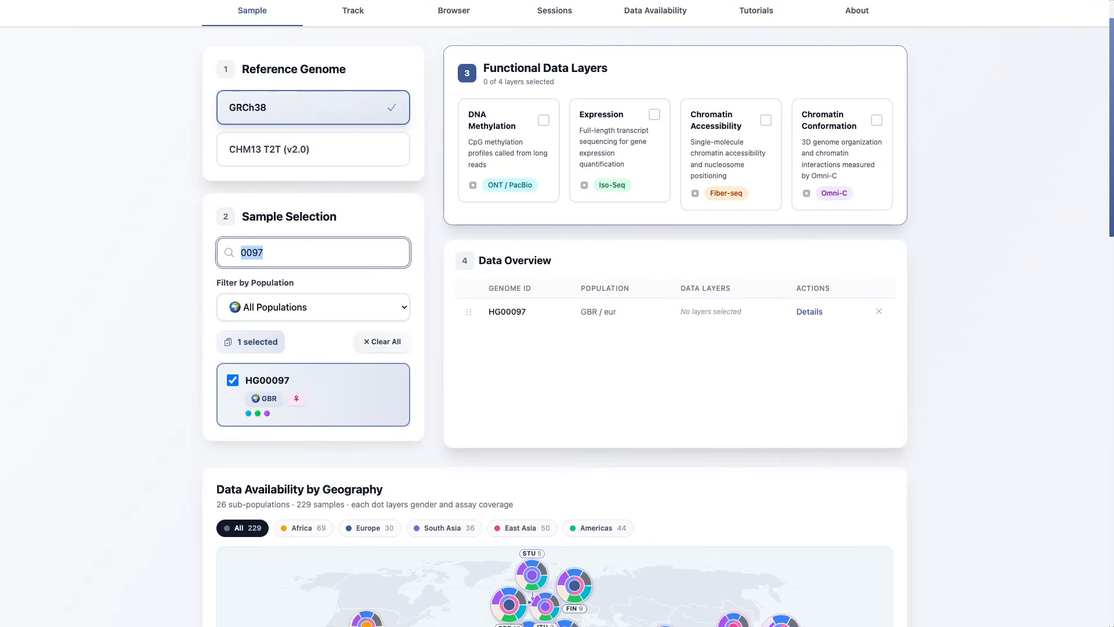
{"action": "type", "text": "621"}
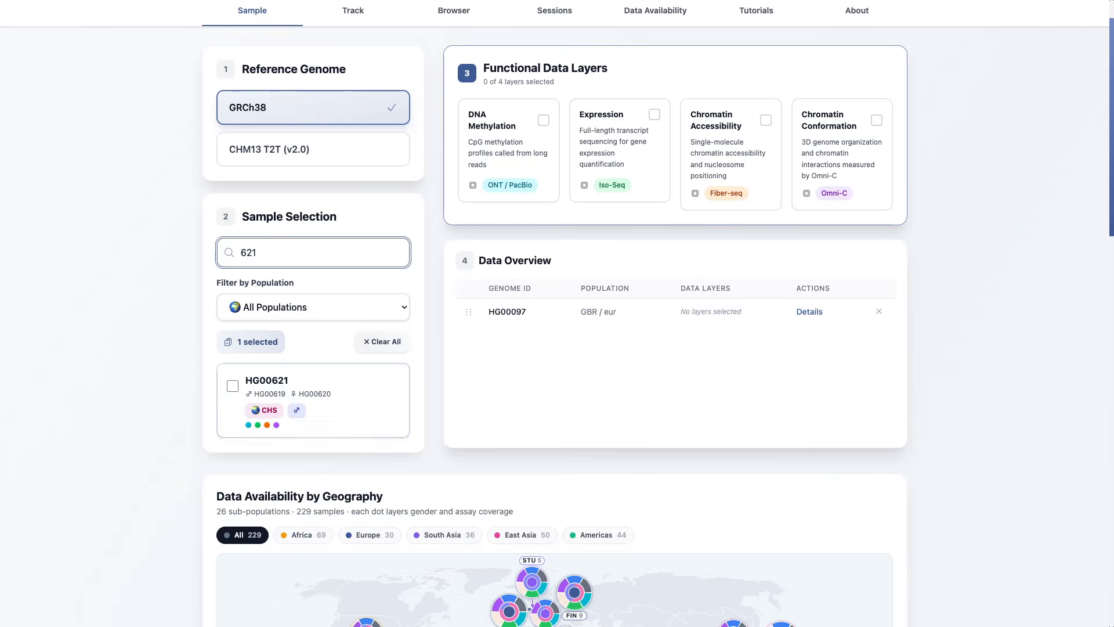
{"action": "left_click", "coordinate": [233, 384]}
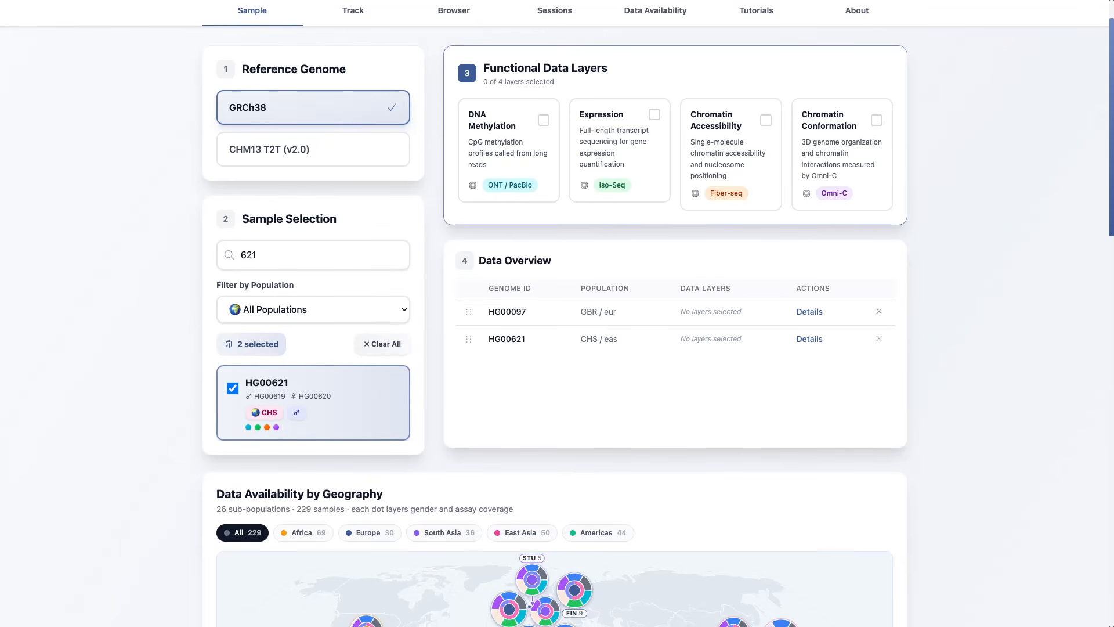
{"action": "left_click", "coordinate": [233, 386]}
{"action": "left_click", "coordinate": [233, 384]}
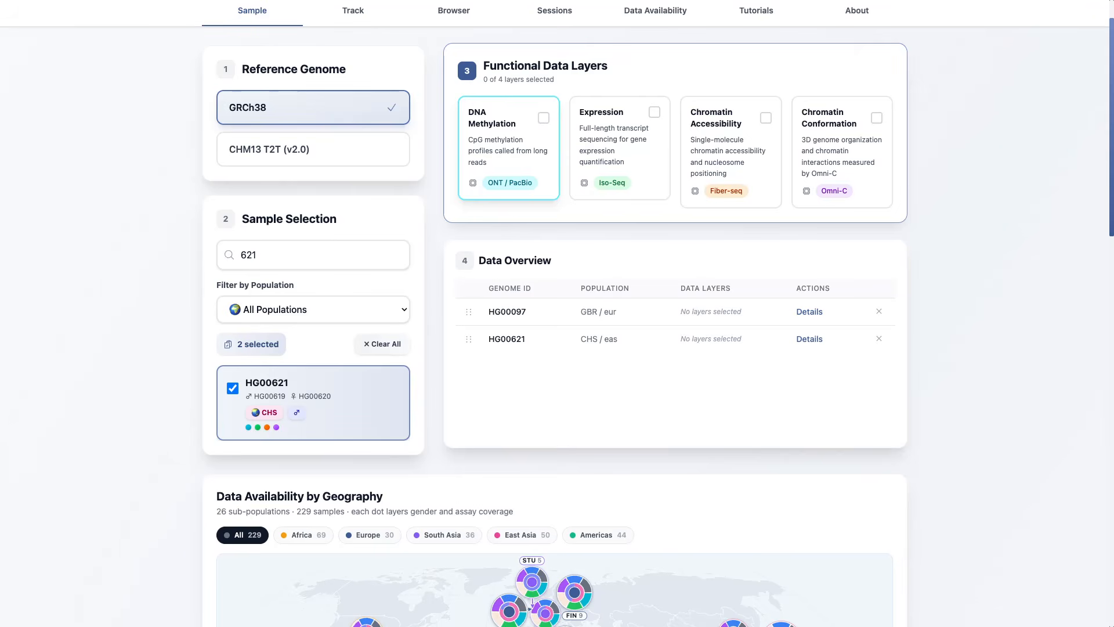
Step: Enable the DNA Methylation, Expression, Chromatin Accessibility and Chromatin Conformation data layers
{"action": "left_click", "coordinate": [543, 118]}
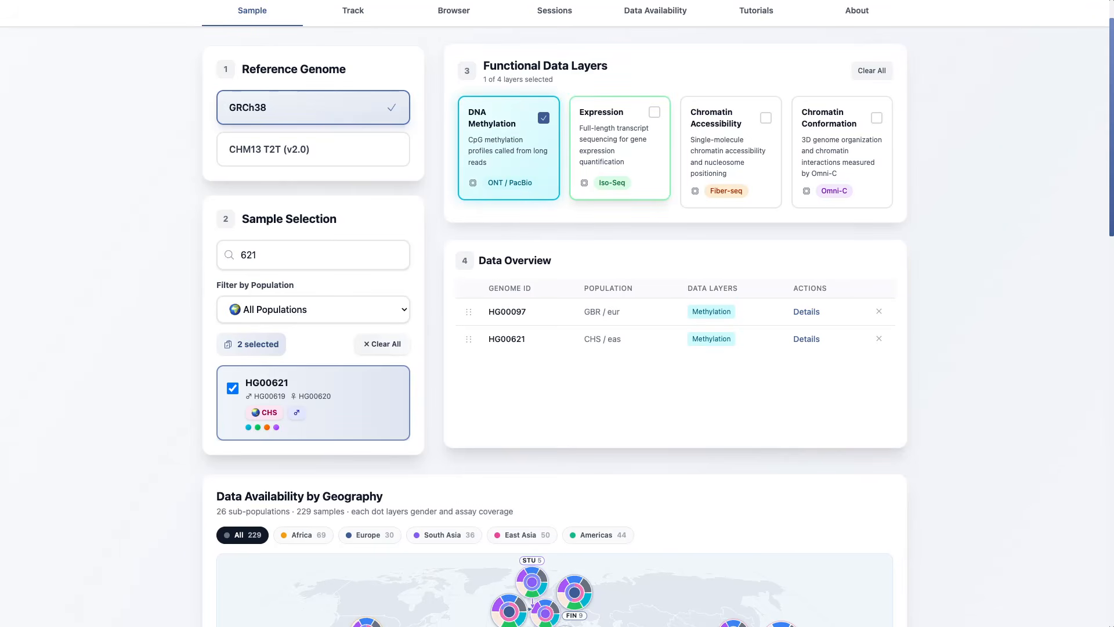
{"action": "left_click", "coordinate": [654, 112]}
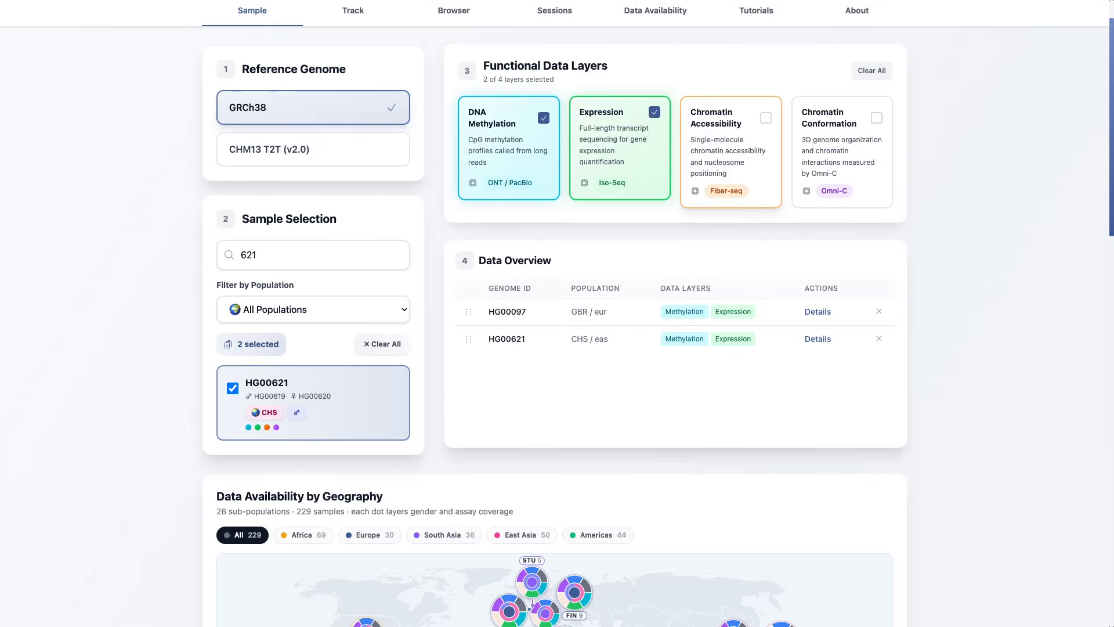
{"action": "left_click", "coordinate": [766, 118]}
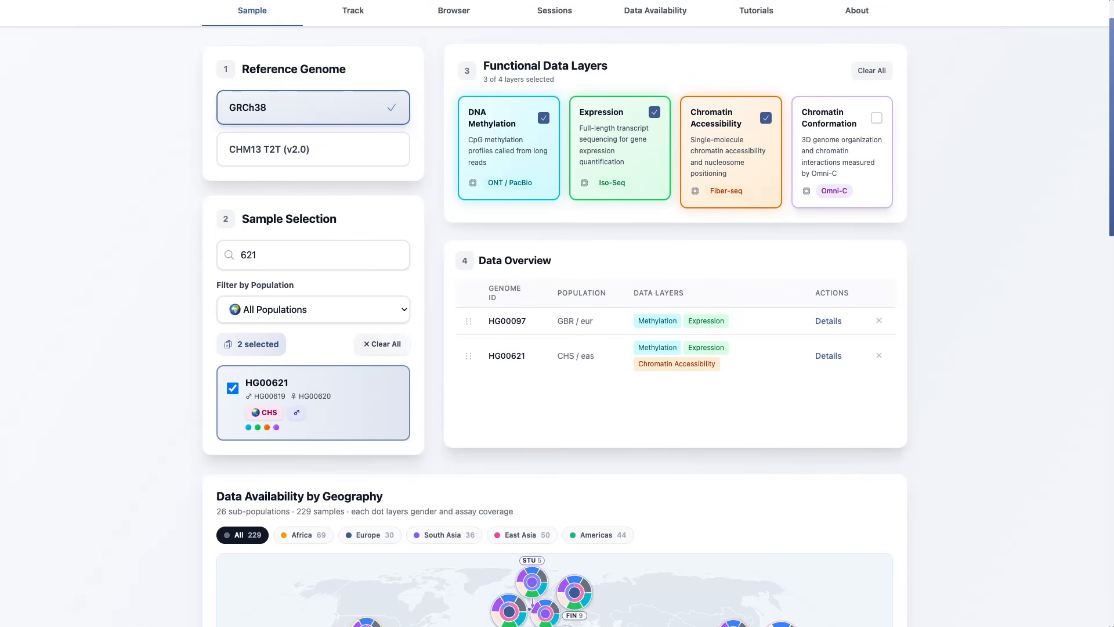
{"action": "left_click", "coordinate": [877, 118]}
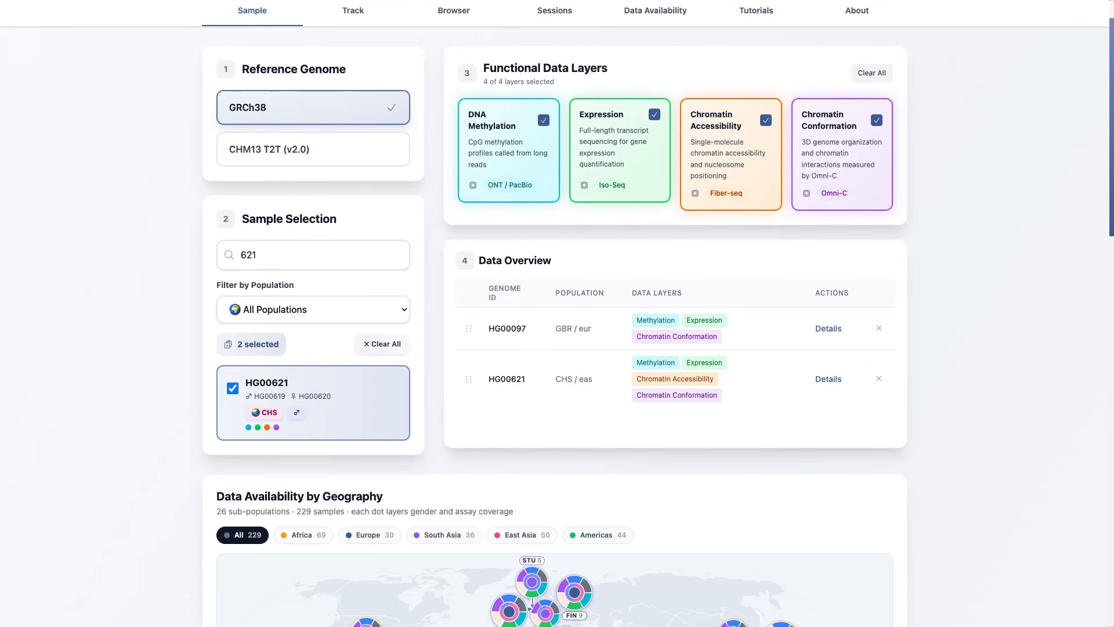
Step: Remove HG00097 from the data overview and view the sample details of HG00621
{"action": "scroll", "coordinate": [555, 325], "scroll_direction": "down", "scroll_amount": 1}
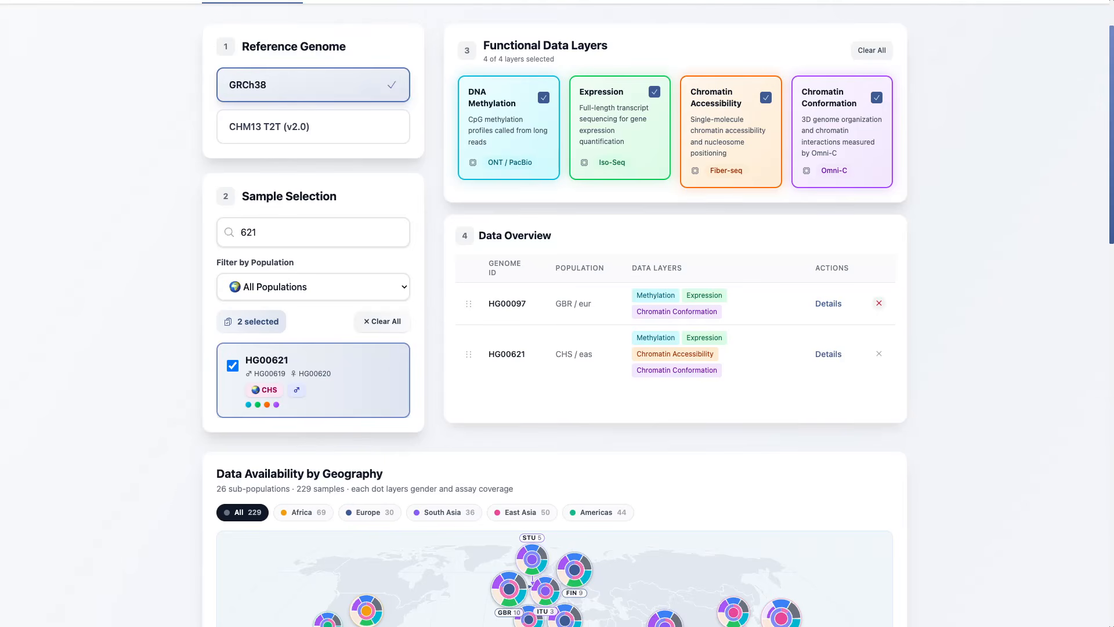
{"action": "left_click", "coordinate": [879, 303]}
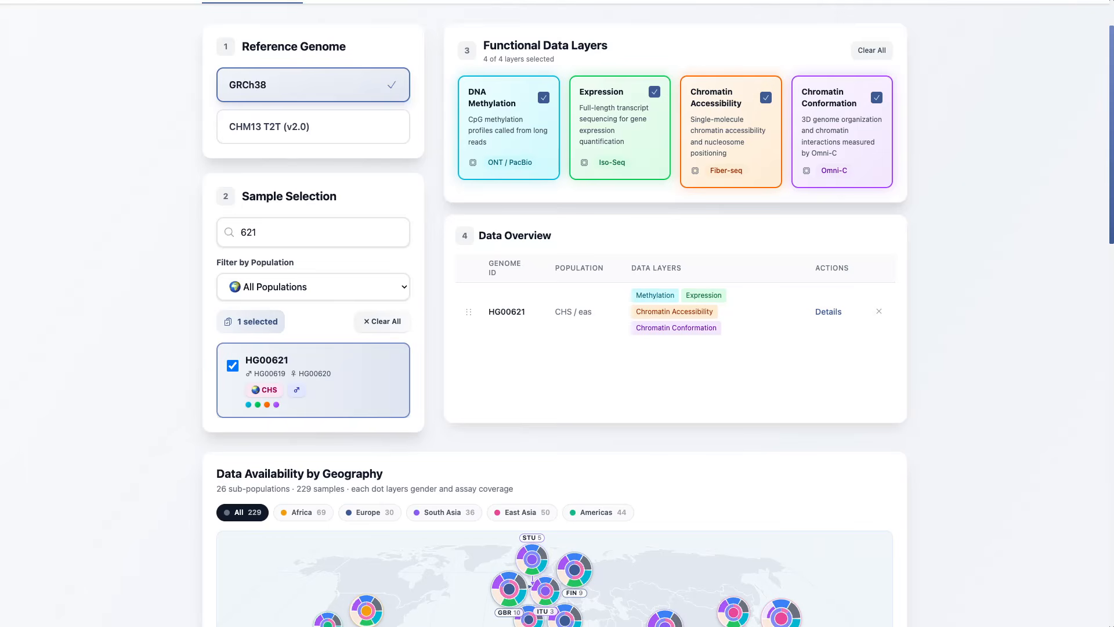
{"action": "left_click", "coordinate": [828, 312]}
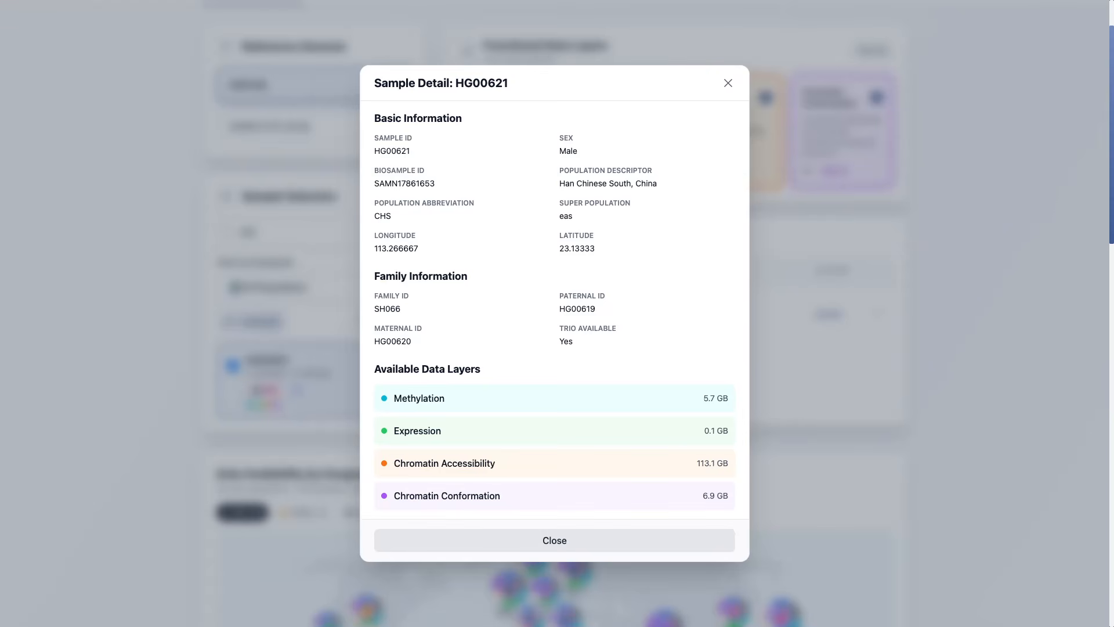
{"action": "key", "text": "Escape"}
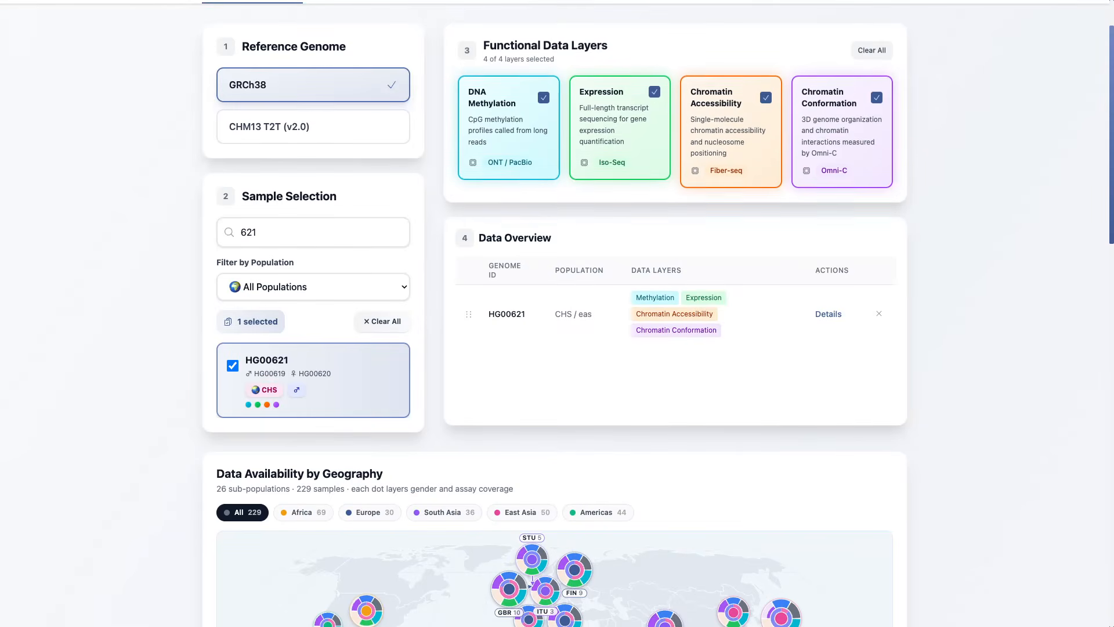
Step: Pin the ESN population on the Data Availability by Geography map and examine the assay breakdowns of ESN and STU
{"action": "scroll", "coordinate": [530, 433], "scroll_direction": "down", "scroll_amount": 3}
{"action": "scroll", "coordinate": [555, 349], "scroll_direction": "down", "scroll_amount": 4}
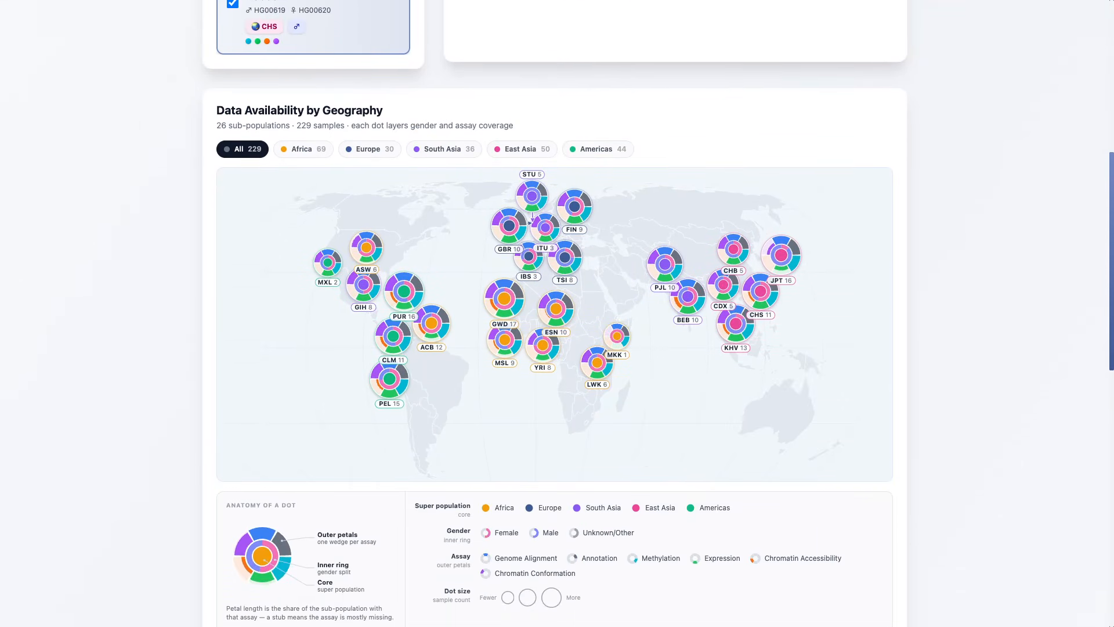
{"action": "scroll", "coordinate": [554, 313], "scroll_direction": "down", "scroll_amount": 1}
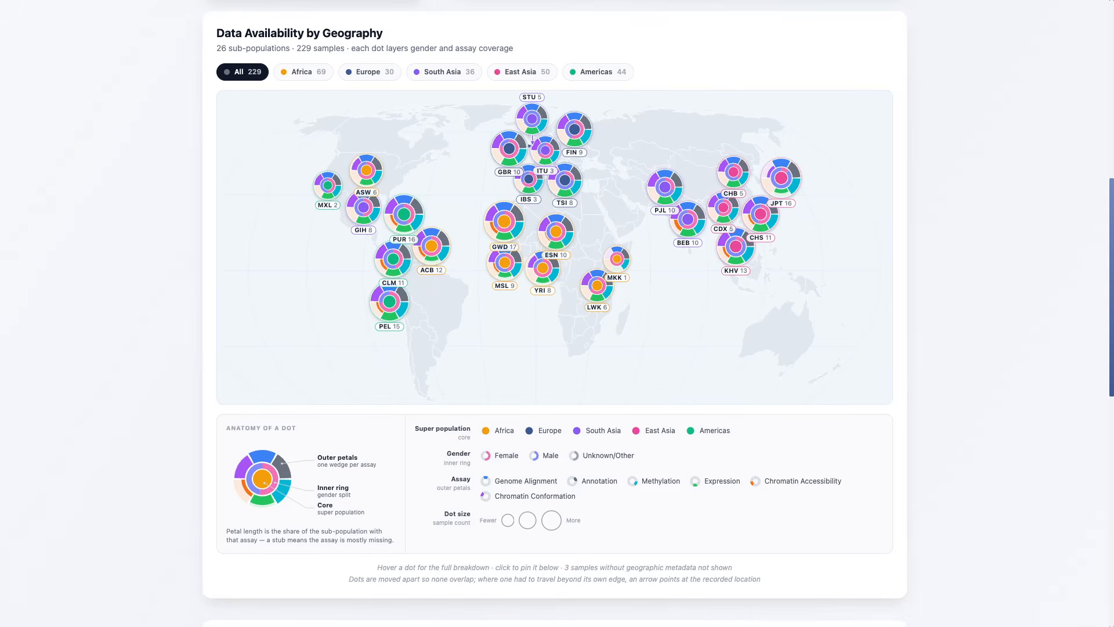
{"action": "left_click", "coordinate": [556, 233]}
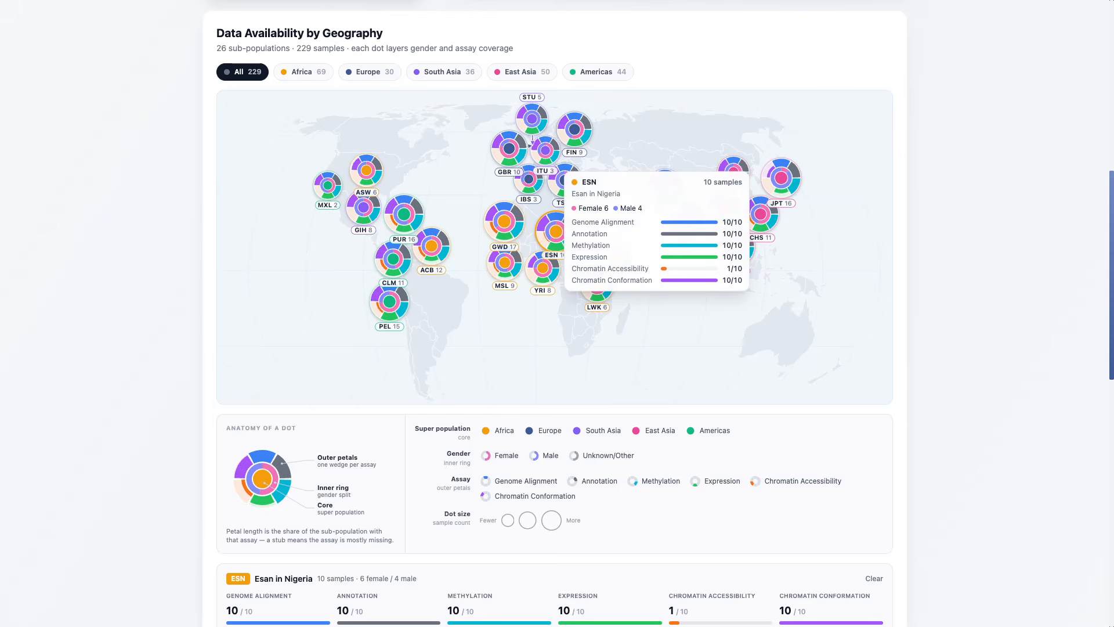
{"action": "scroll", "coordinate": [555, 312], "scroll_direction": "down", "scroll_amount": 1}
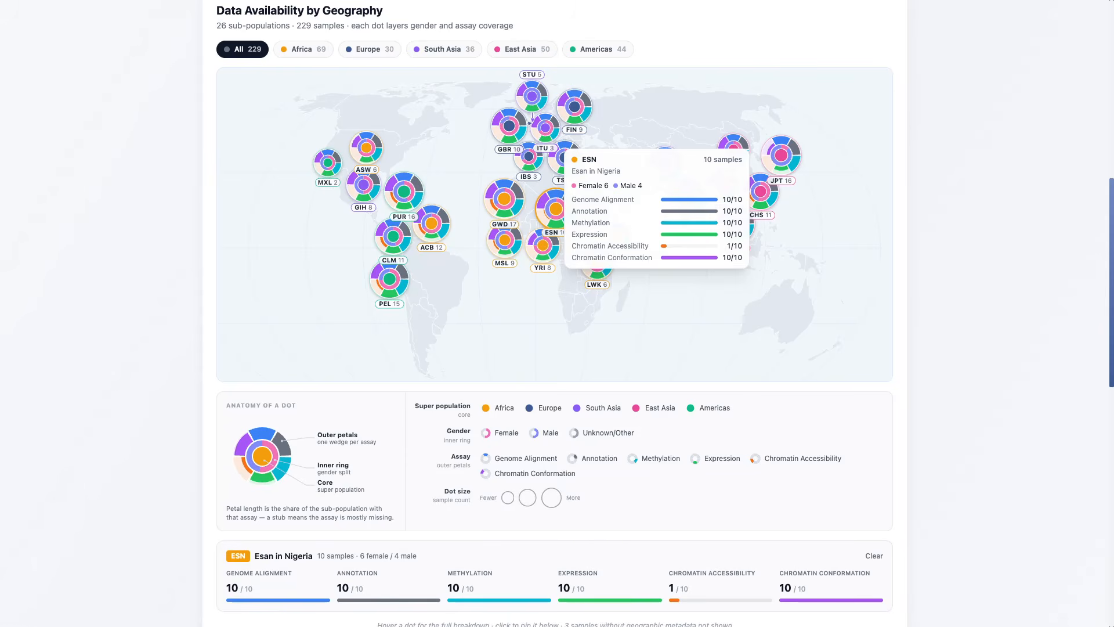
{"action": "scroll", "coordinate": [556, 209], "scroll_direction": "up", "scroll_amount": 1}
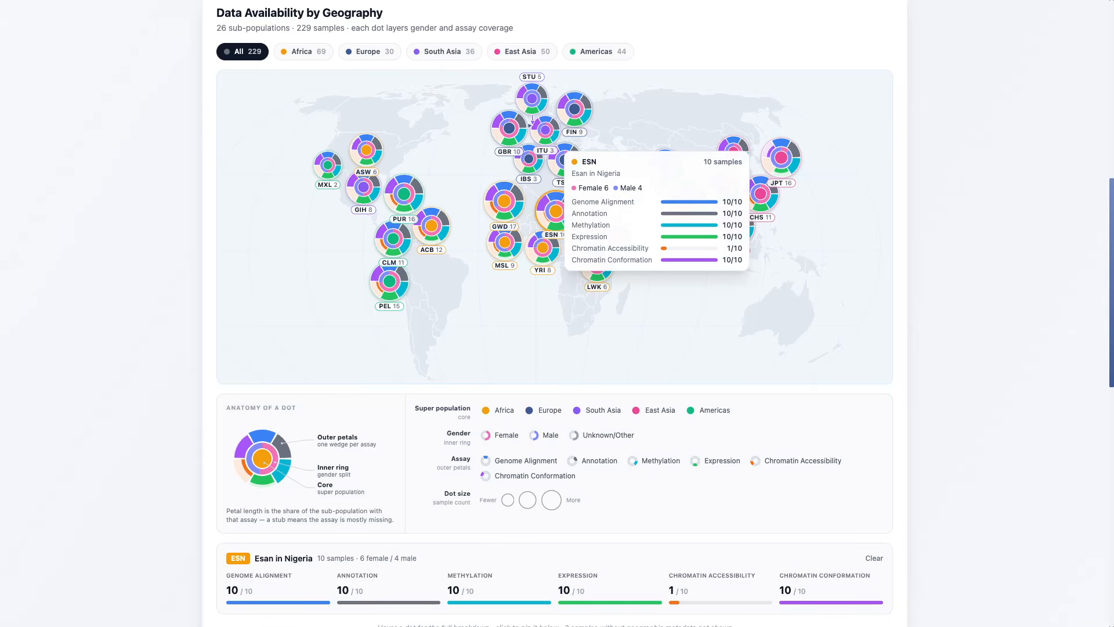
{"action": "scroll", "coordinate": [555, 209], "scroll_direction": "down", "scroll_amount": 1}
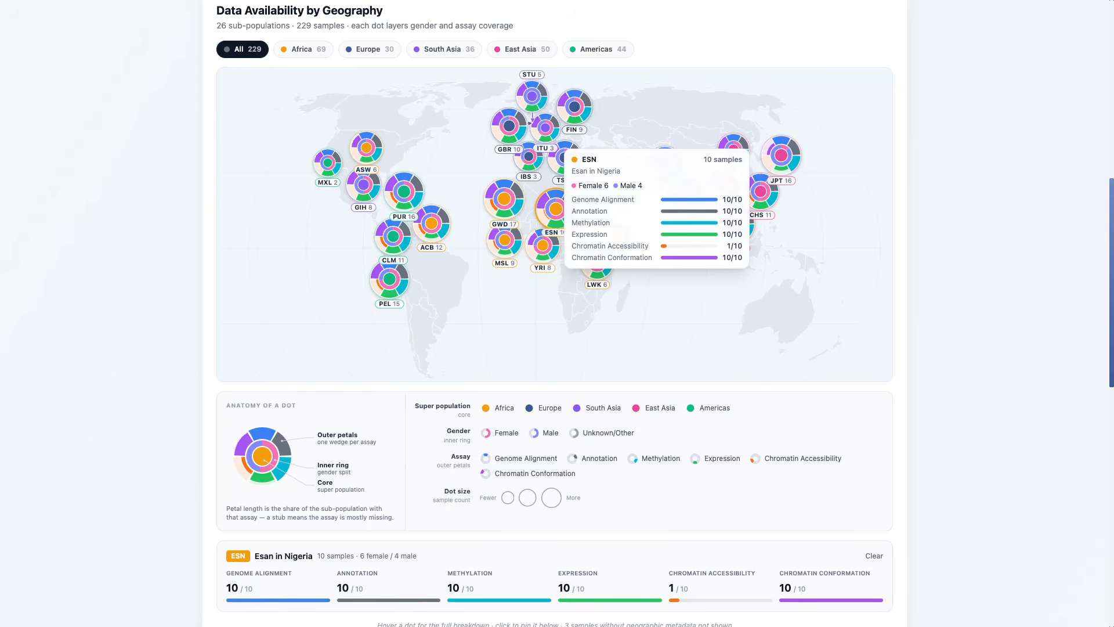
{"action": "mouse_move", "coordinate": [532, 115]}
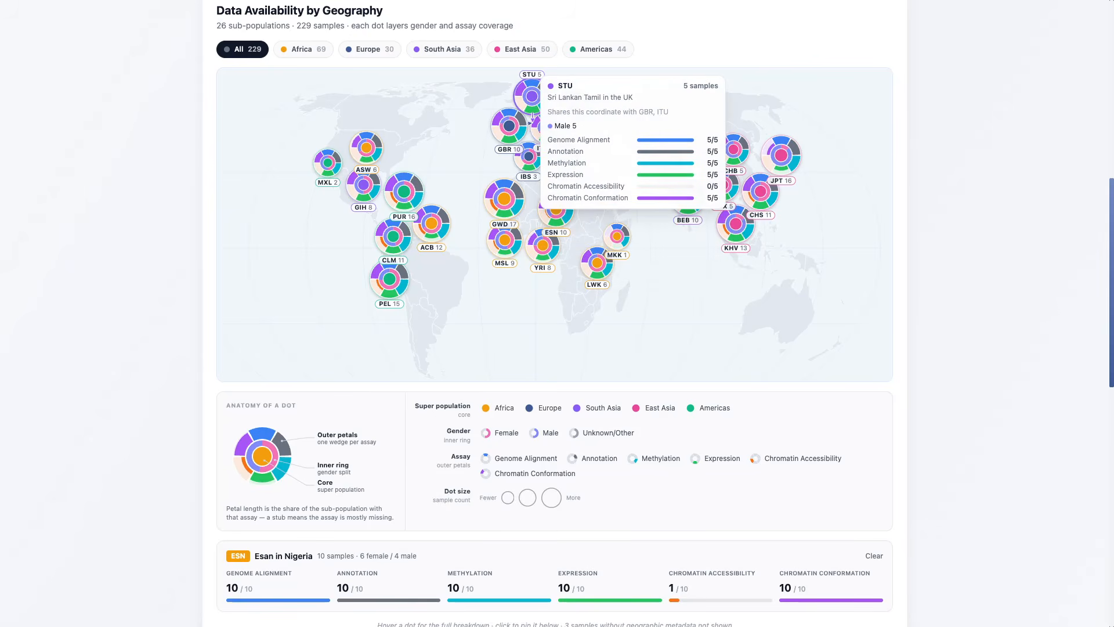
{"action": "scroll", "coordinate": [532, 115], "scroll_direction": "up", "scroll_amount": 1}
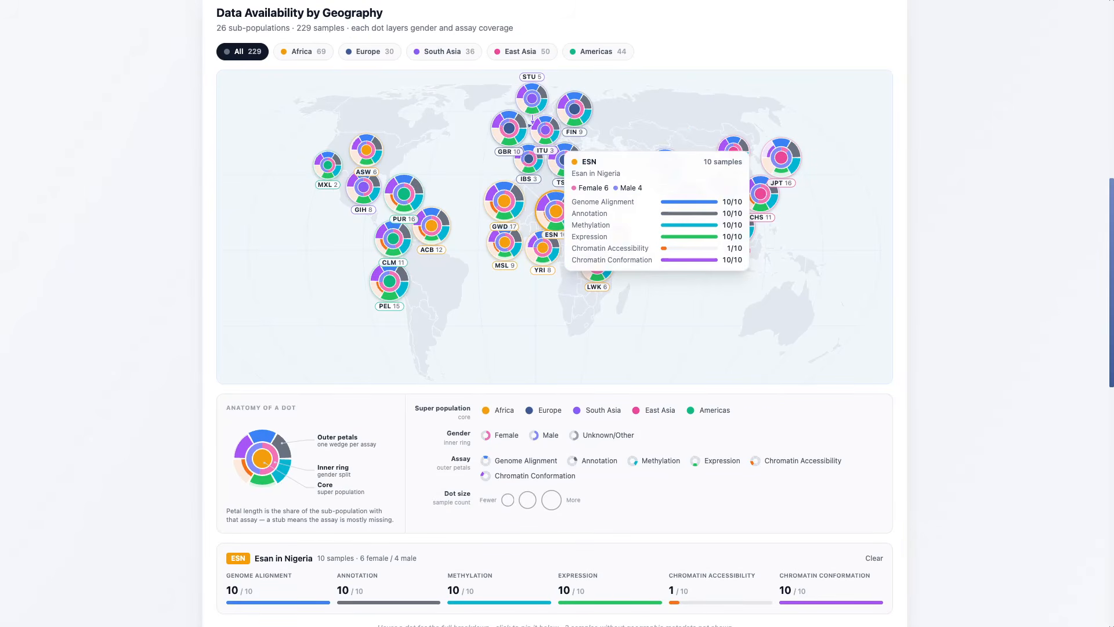
Step: Examine the Principal Component Analysis plot, zooming in on the genetic diversity clusters and back out
{"action": "scroll", "coordinate": [556, 232], "scroll_direction": "down", "scroll_amount": 10}
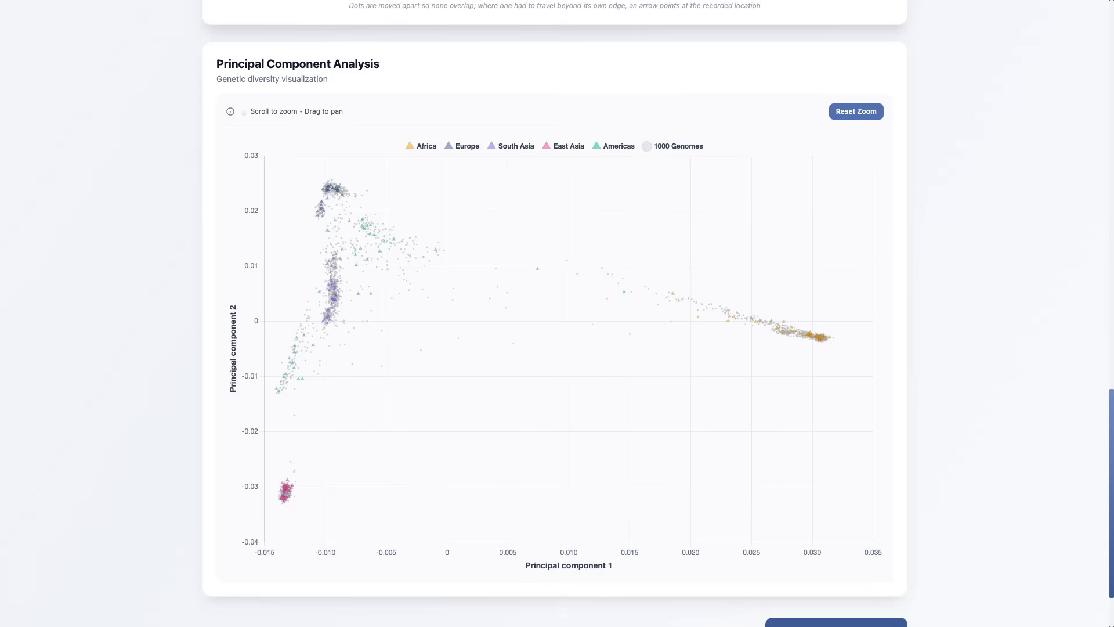
{"action": "scroll", "coordinate": [533, 320], "scroll_direction": "up", "scroll_amount": 5}
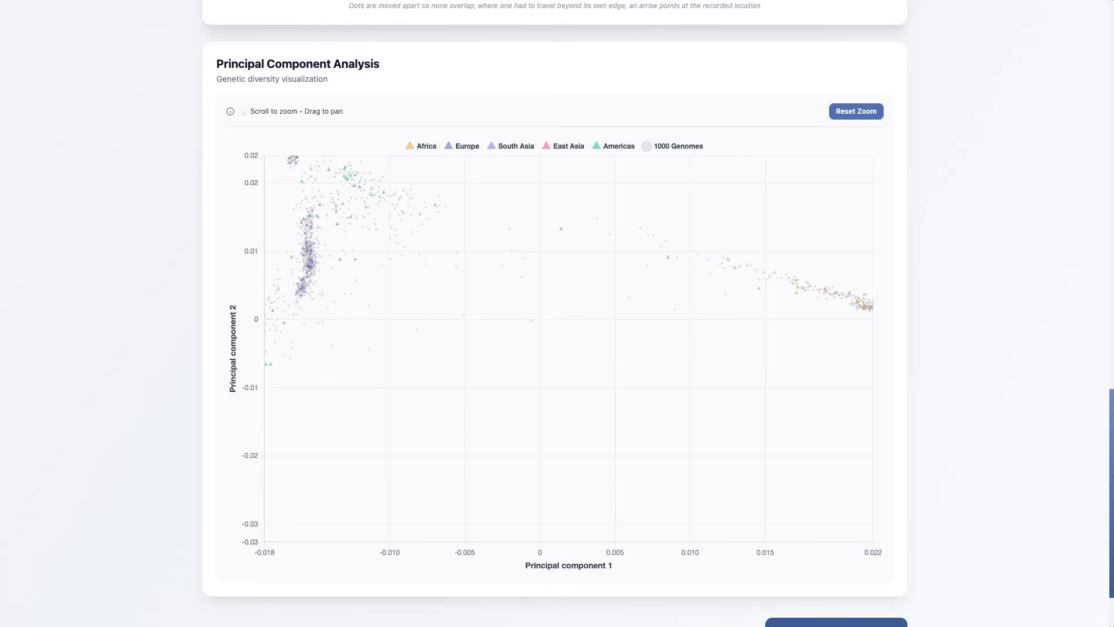
{"action": "scroll", "coordinate": [533, 321], "scroll_direction": "down", "scroll_amount": 7}
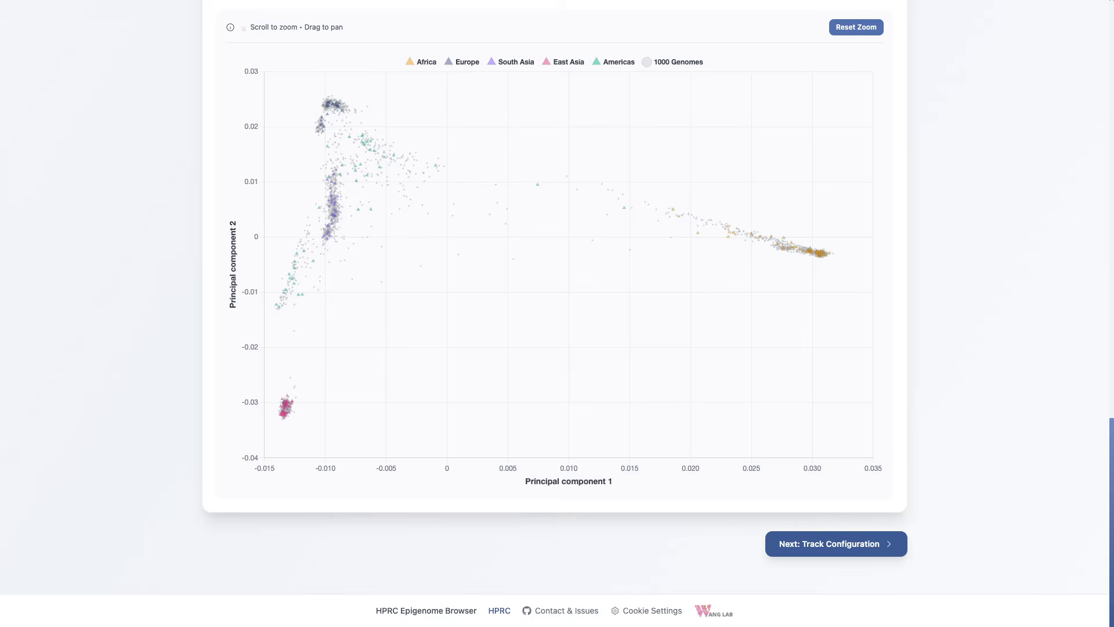
Step: Proceed to the track configuration and search the tracks for HG00621
{"action": "left_click", "coordinate": [836, 544]}
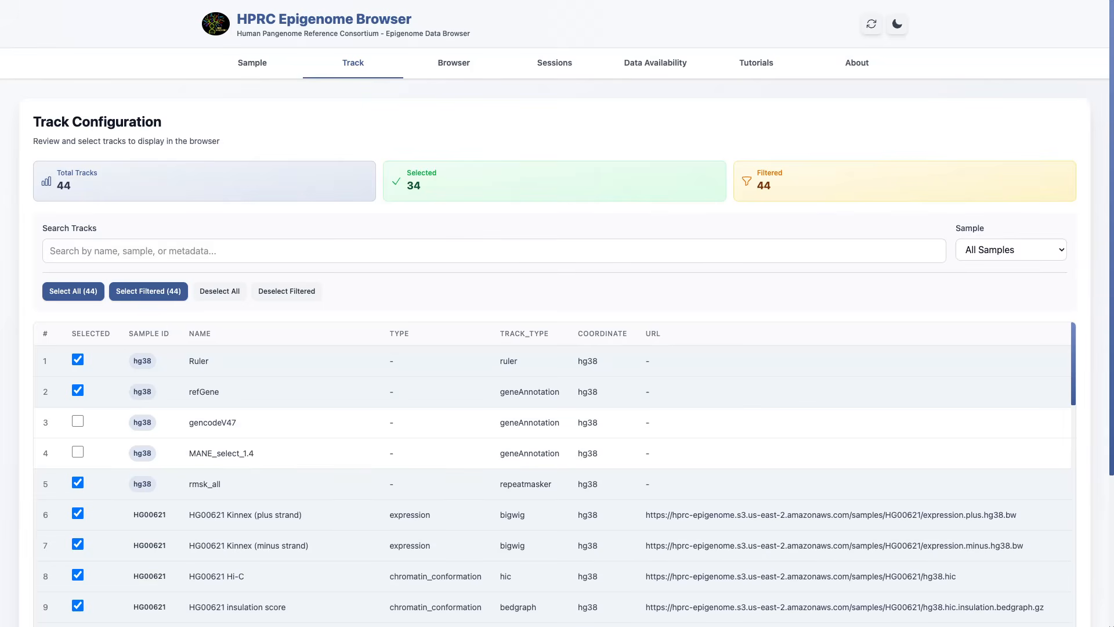
{"action": "left_click", "coordinate": [134, 251]}
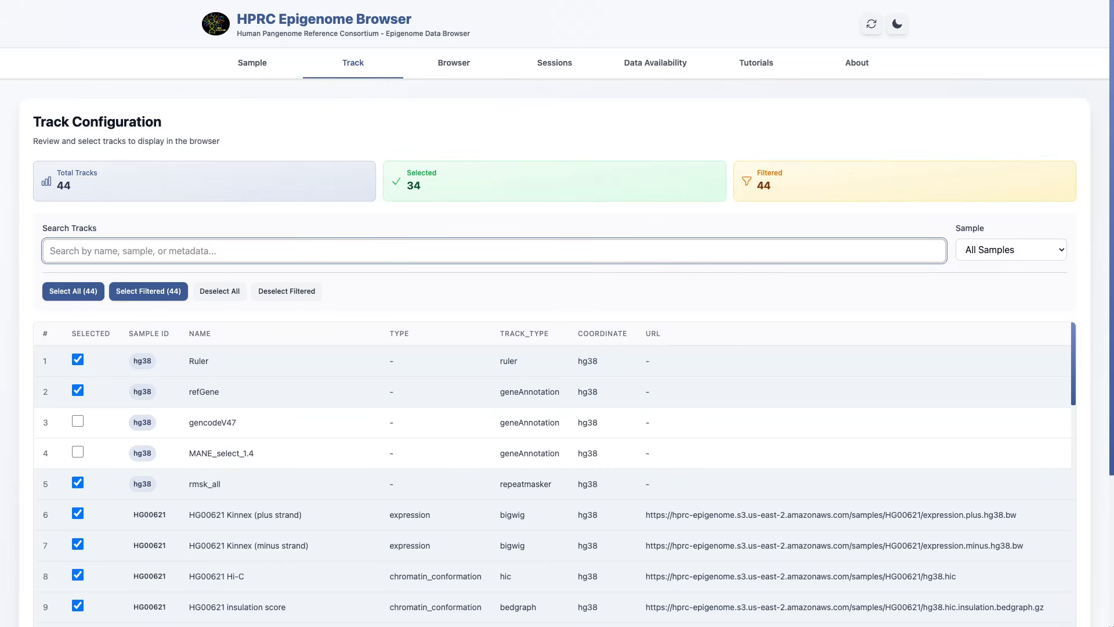
{"action": "type", "text": "Hg"}
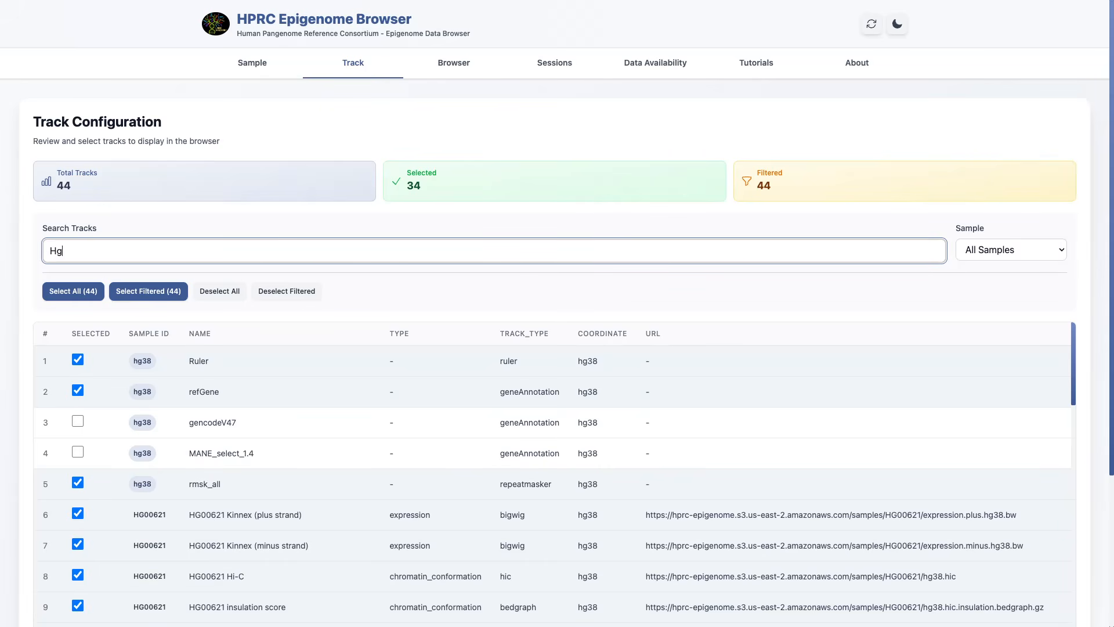
{"action": "key", "text": "BackSpace"}
{"action": "type", "text": "G00"}
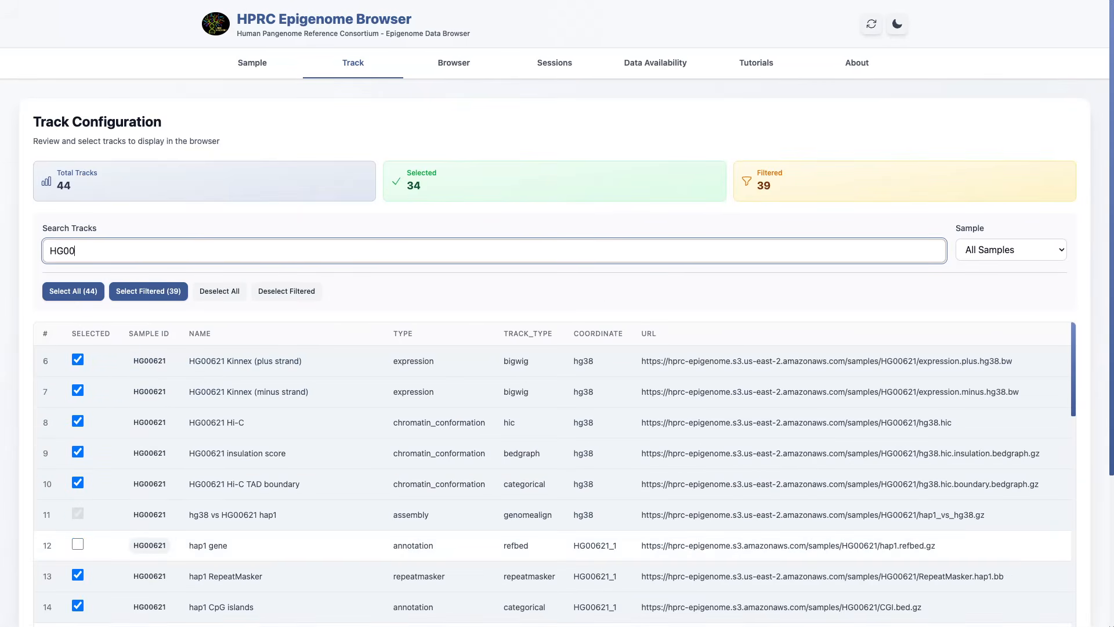
{"action": "type", "text": "621"}
Step: Replace the track search with methylation to list only the methylation tracks
{"action": "key", "text": "BackSpace"}
{"action": "key", "text": "BackSpace"}
{"action": "key", "text": "BackSpace"}
{"action": "key", "text": "BackSpace"}
{"action": "key", "text": "BackSpace"}
{"action": "key", "text": "BackSpace"}
{"action": "type", "text": "m"}
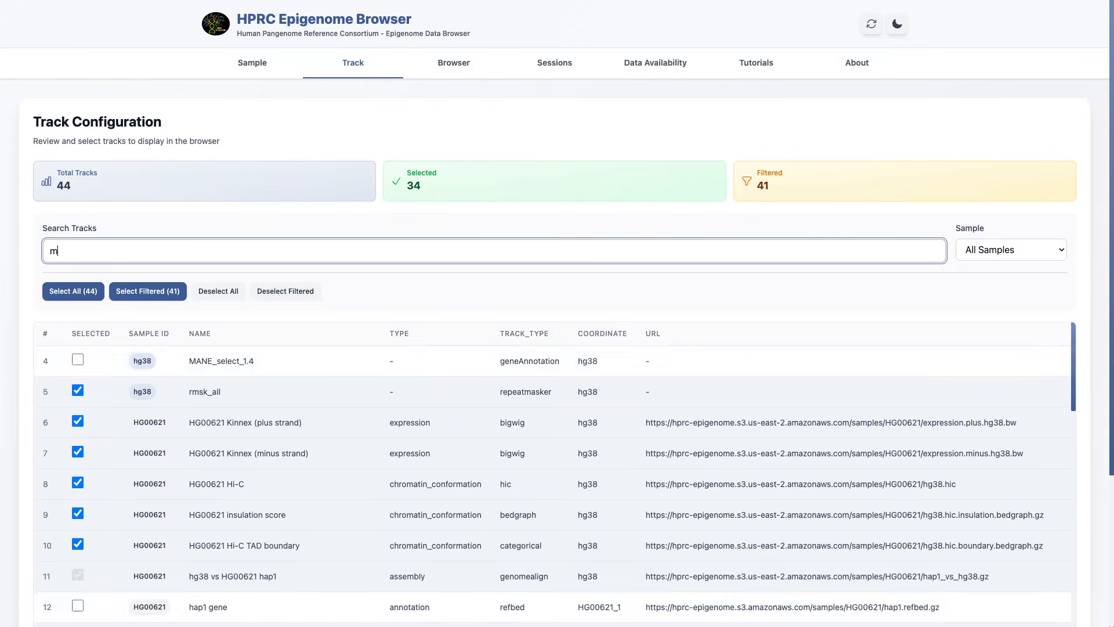
{"action": "type", "text": "ethylation"}
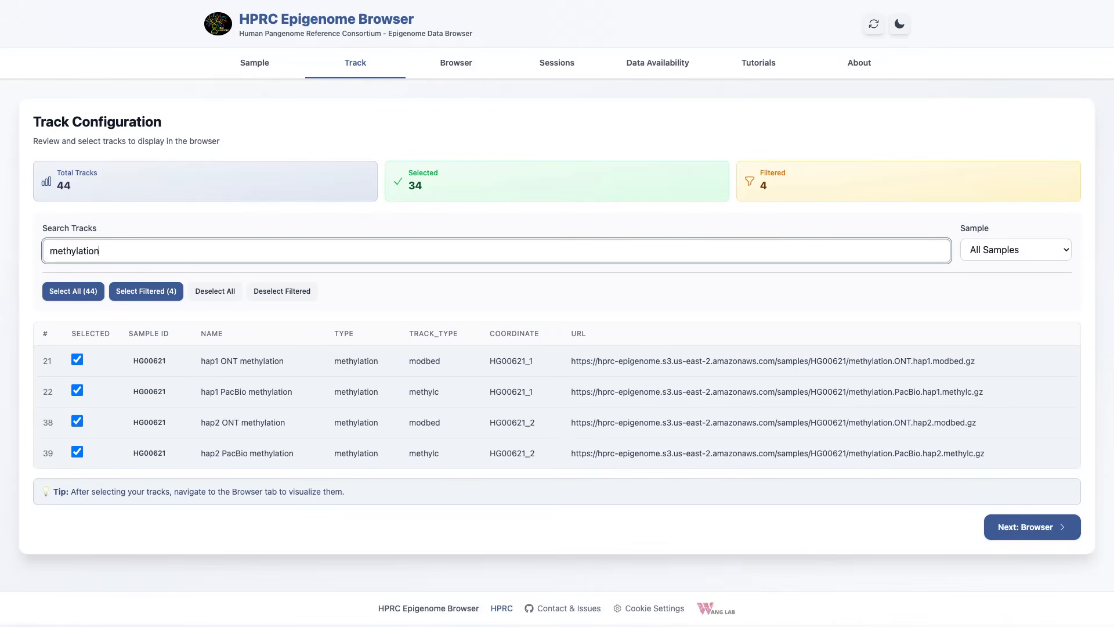
Step: Clear the methylation search and list the hap1 tracks instead
{"action": "key", "text": "BackSpace"}
{"action": "key", "text": "BackSpace"}
{"action": "key", "text": "BackSpace"}
{"action": "key", "text": "BackSpace"}
{"action": "key", "text": "BackSpace"}
{"action": "key", "text": "BackSpace"}
{"action": "key", "text": "BackSpace"}
{"action": "key", "text": "BackSpace"}
{"action": "key", "text": "BackSpace"}
{"action": "key", "text": "BackSpace"}
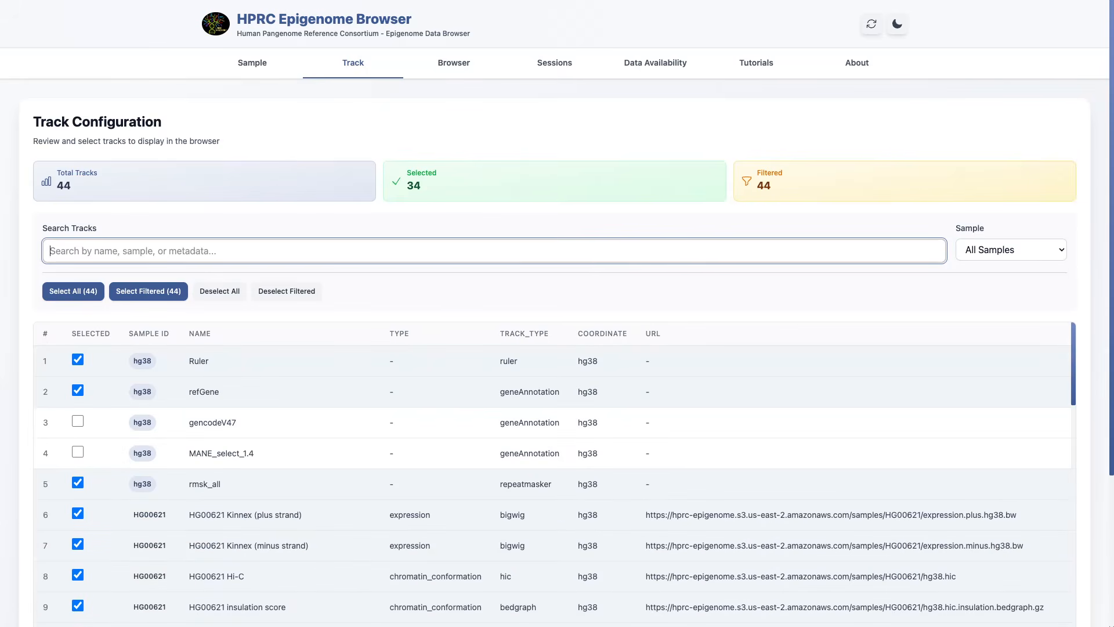
{"action": "type", "text": "hap1"}
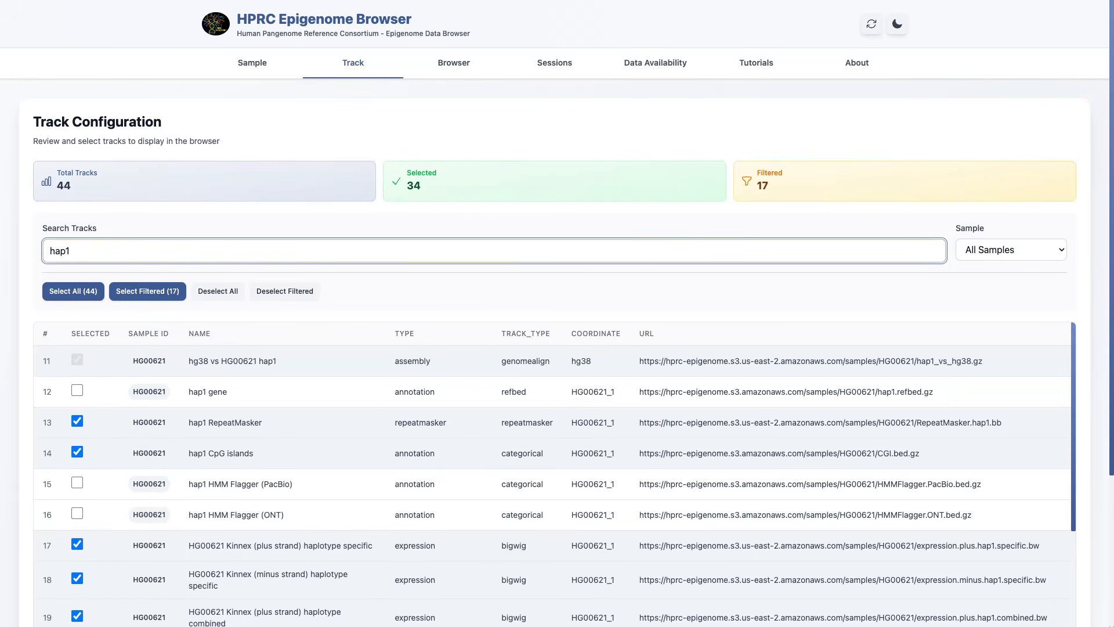
Step: Filter the track list by hap2 and select all of the filtered tracks
{"action": "key", "text": "BackSpace"}
{"action": "type", "text": "2"}
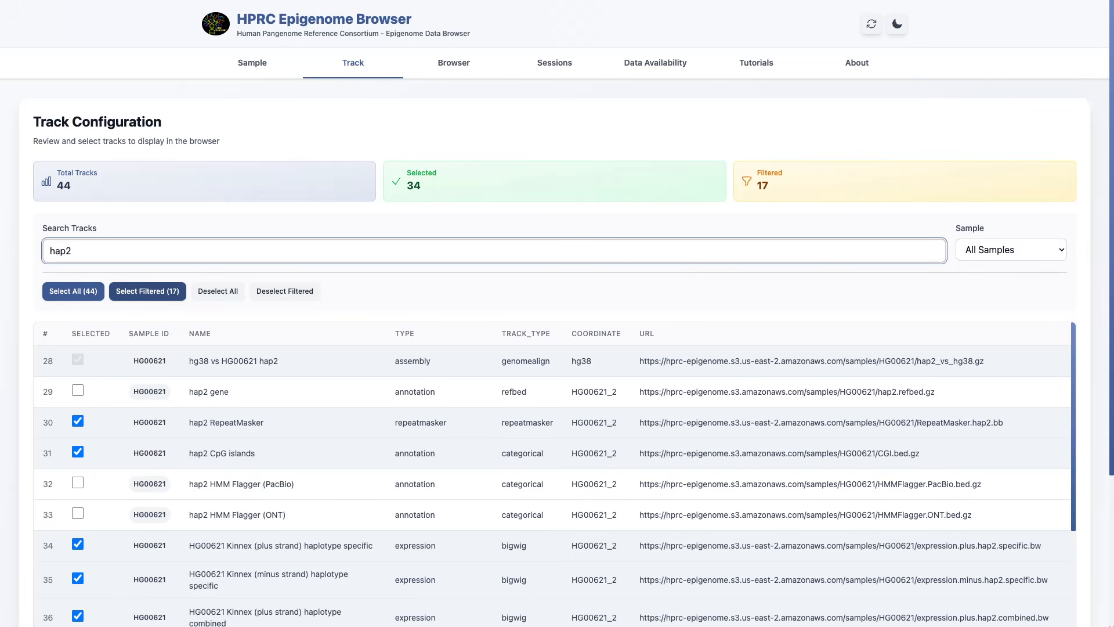
{"action": "left_click", "coordinate": [148, 291]}
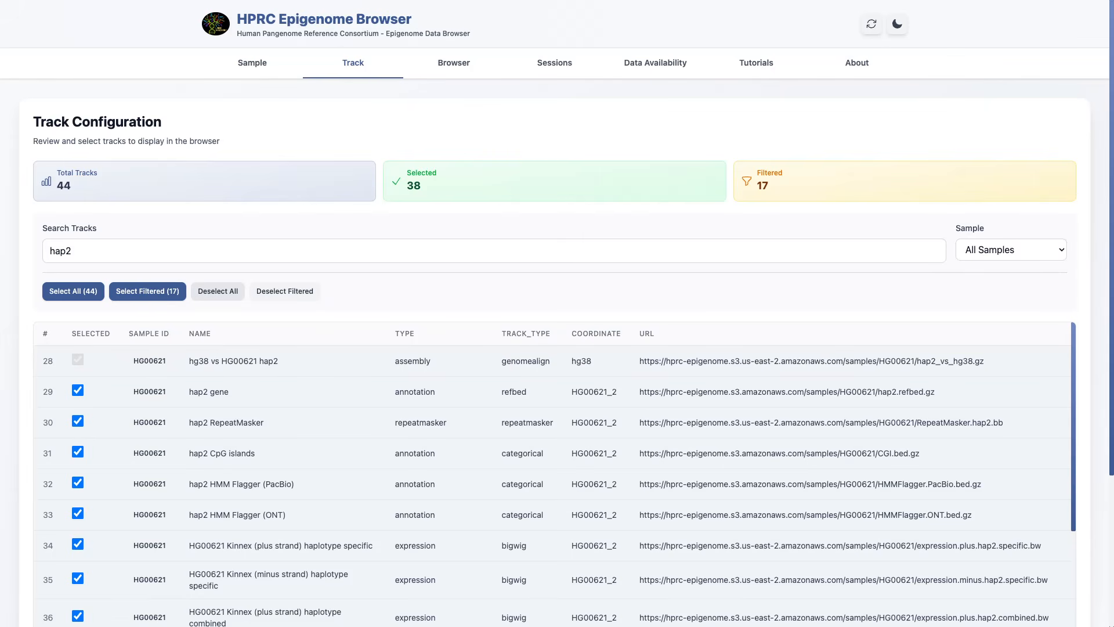
Step: Clear the hap2 search and deselect all tracks
{"action": "double_click", "coordinate": [61, 251]}
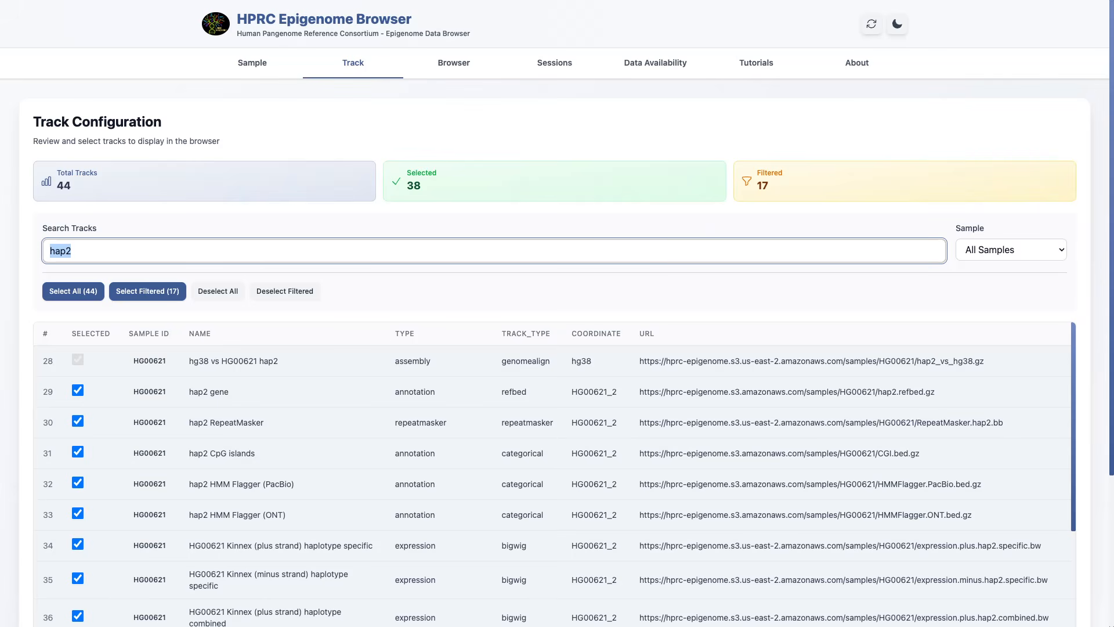
{"action": "key", "text": "BackSpace"}
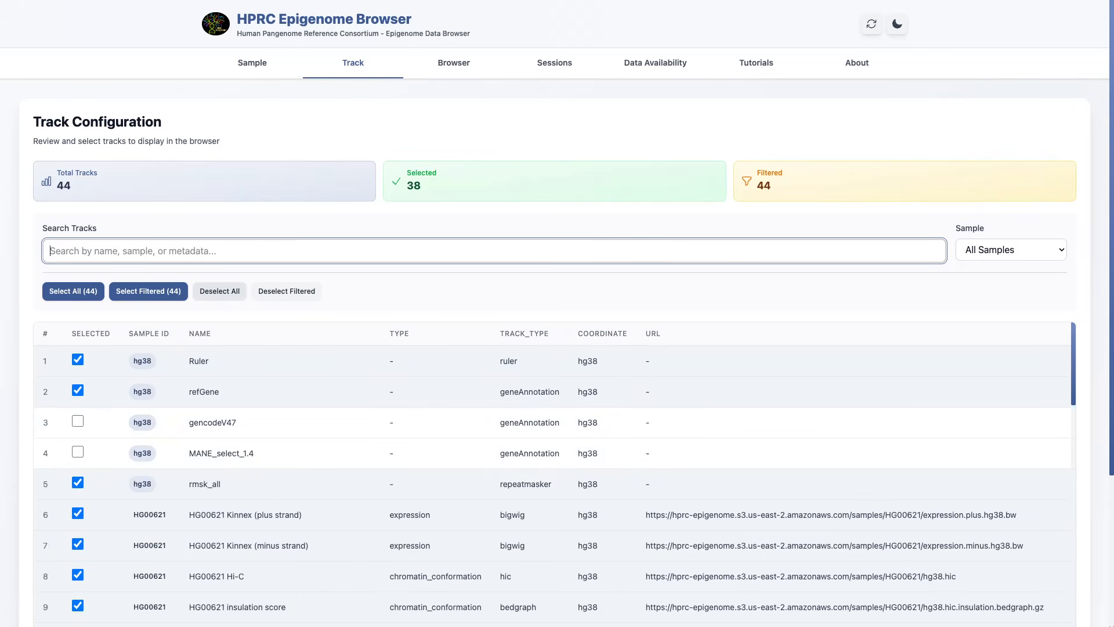
{"action": "left_click", "coordinate": [219, 291]}
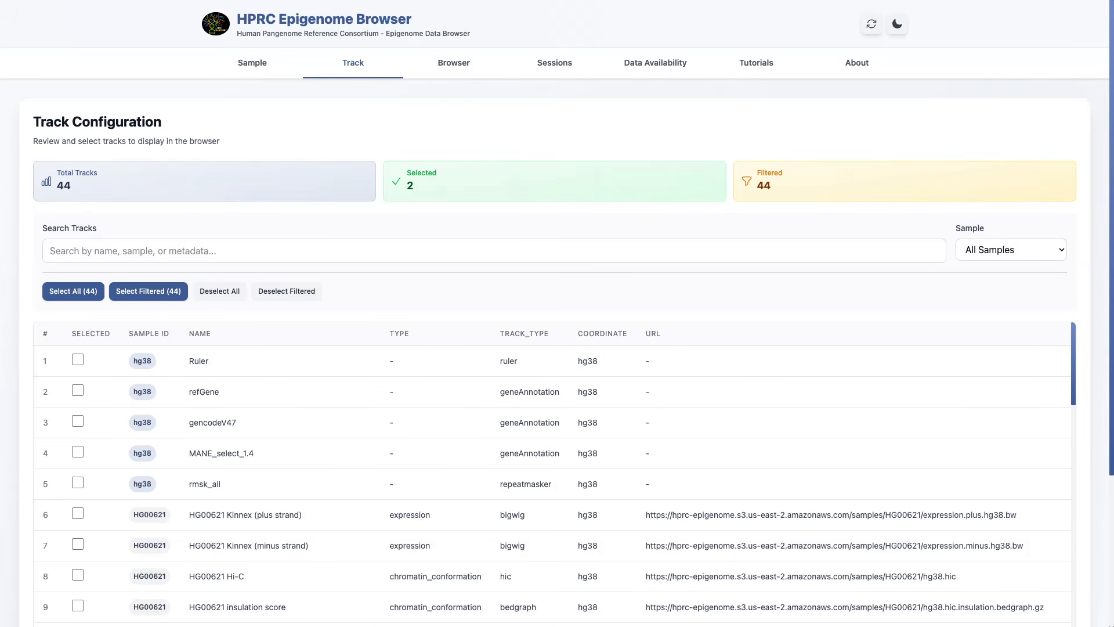
Step: Filter the track list by hap1 and select all of the filtered tracks
{"action": "left_click", "coordinate": [232, 251]}
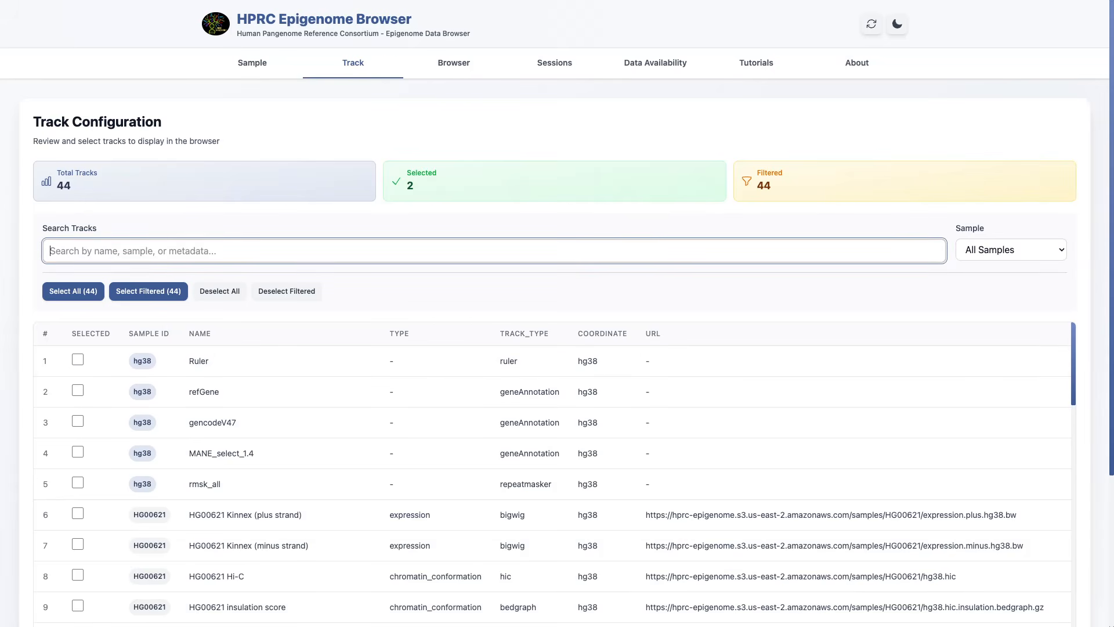
{"action": "type", "text": "hap1"}
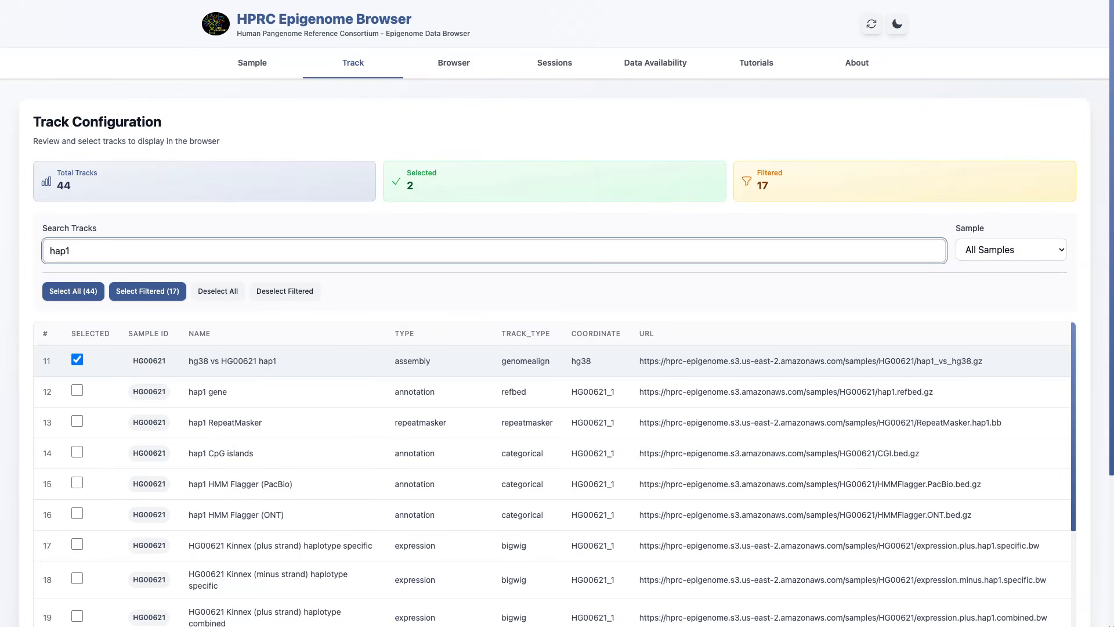
{"action": "left_click", "coordinate": [147, 290]}
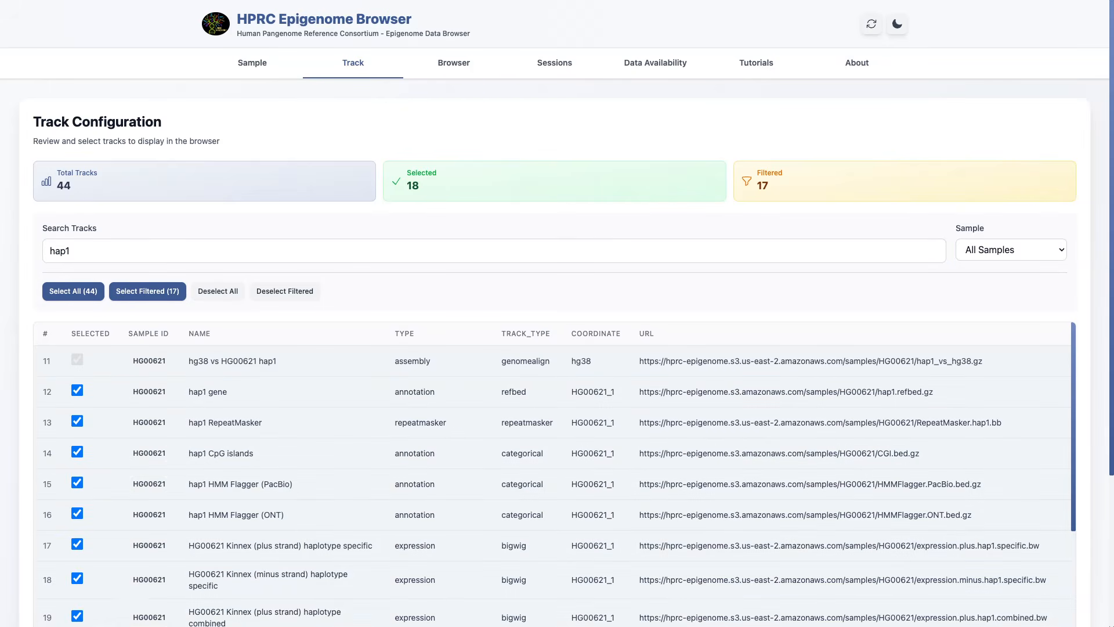
Step: Clear the hap1 search and review the selected tracks in the full track list
{"action": "double_click", "coordinate": [60, 250]}
{"action": "key", "text": "BackSpace"}
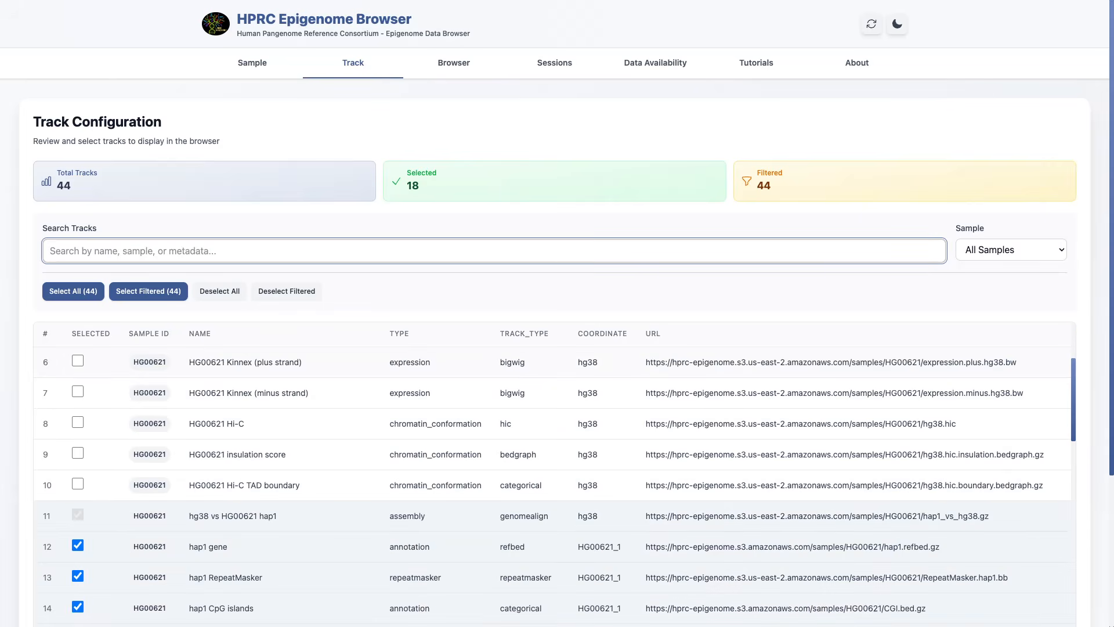
{"action": "scroll", "coordinate": [554, 484], "scroll_direction": "down", "scroll_amount": 10}
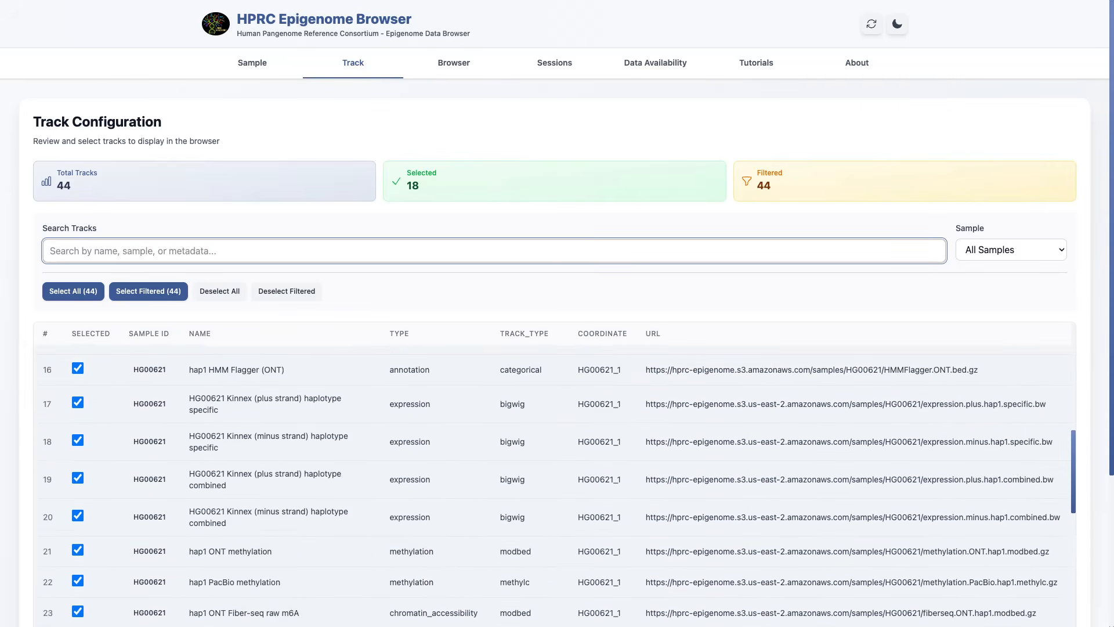
{"action": "scroll", "coordinate": [554, 485], "scroll_direction": "up", "scroll_amount": 12}
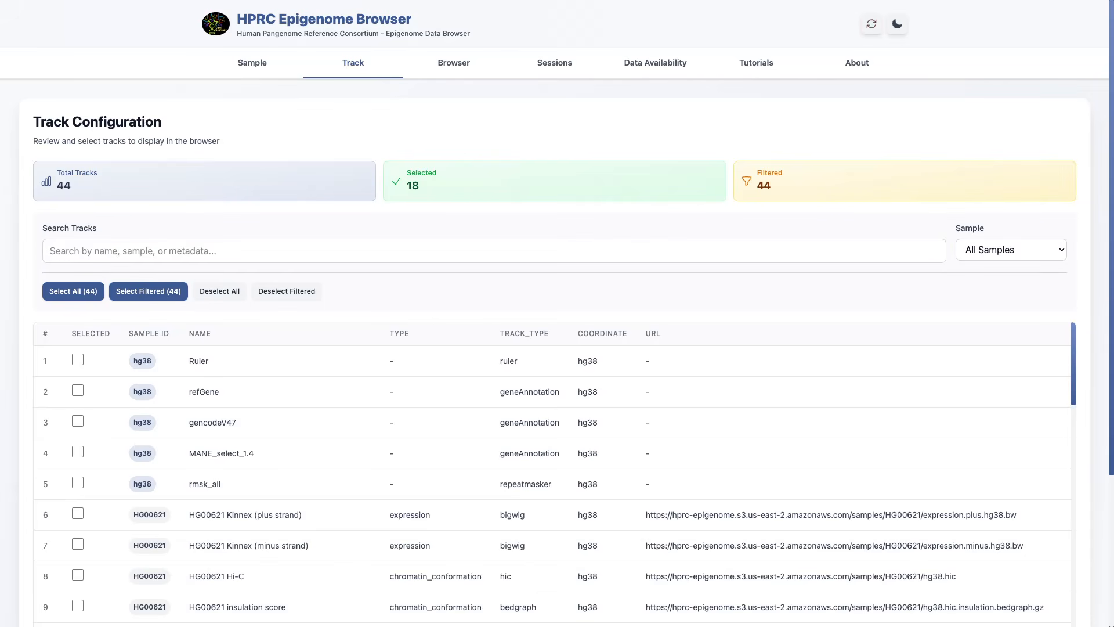
Step: Reset the portal's configuration, search the genomes for 621 and select sample HG00621
{"action": "left_click", "coordinate": [872, 24]}
{"action": "left_click", "coordinate": [621, 421]}
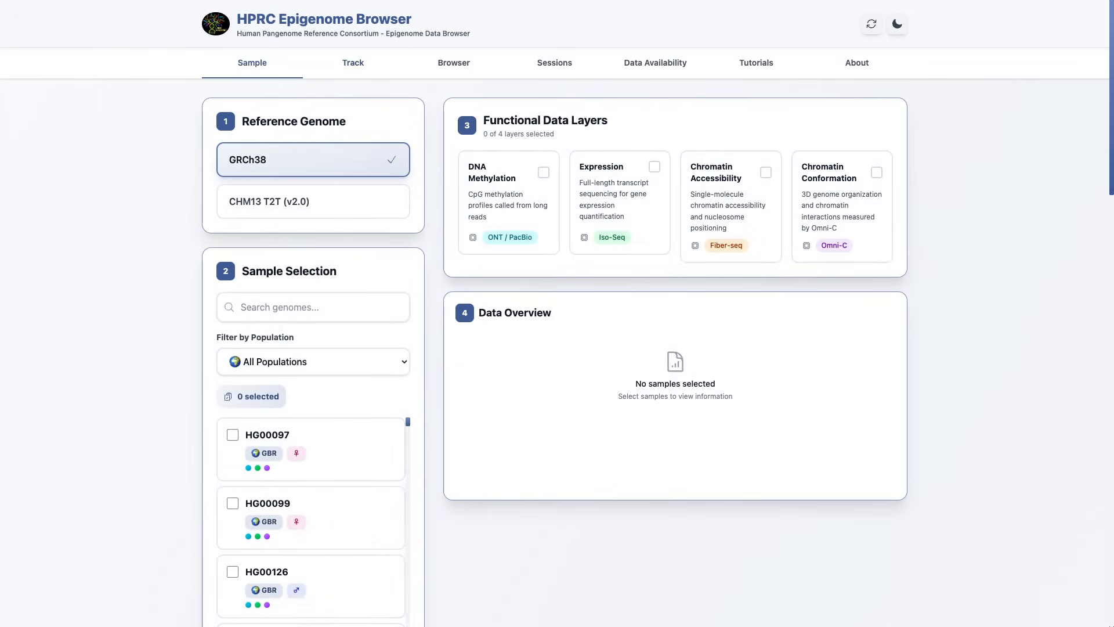
{"action": "left_click", "coordinate": [313, 304]}
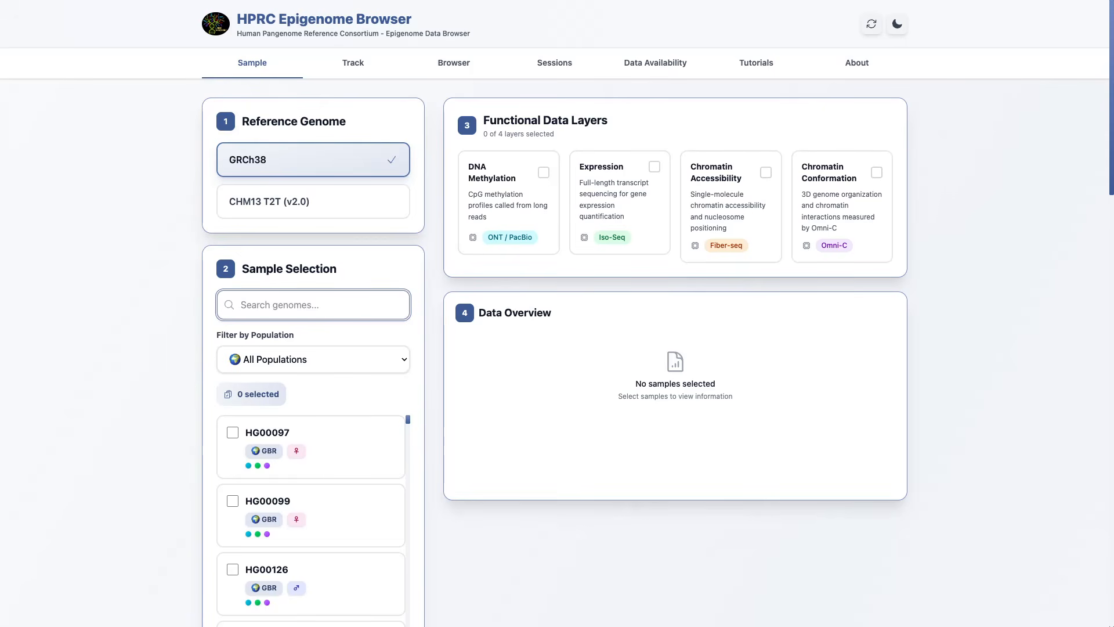
{"action": "type", "text": "621"}
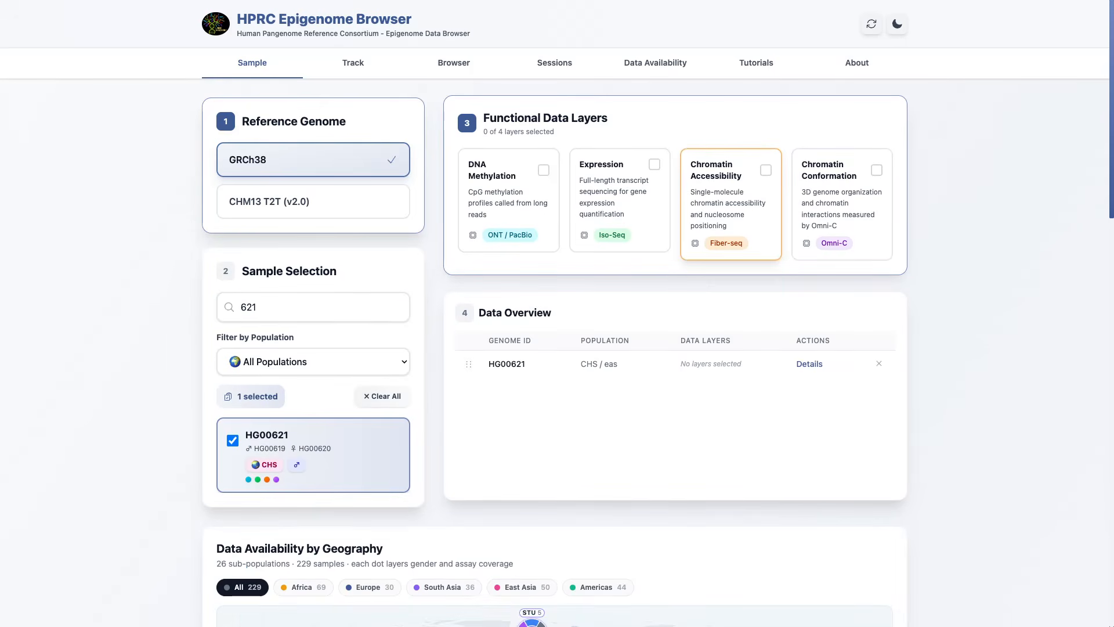
Step: Enable all four functional data layers: DNA Methylation, Expression, Chromatin Accessibility and Chromatin Conformation
{"action": "left_click", "coordinate": [509, 202]}
{"action": "left_click", "coordinate": [620, 202]}
{"action": "left_click", "coordinate": [731, 206]}
{"action": "left_click", "coordinate": [842, 205]}
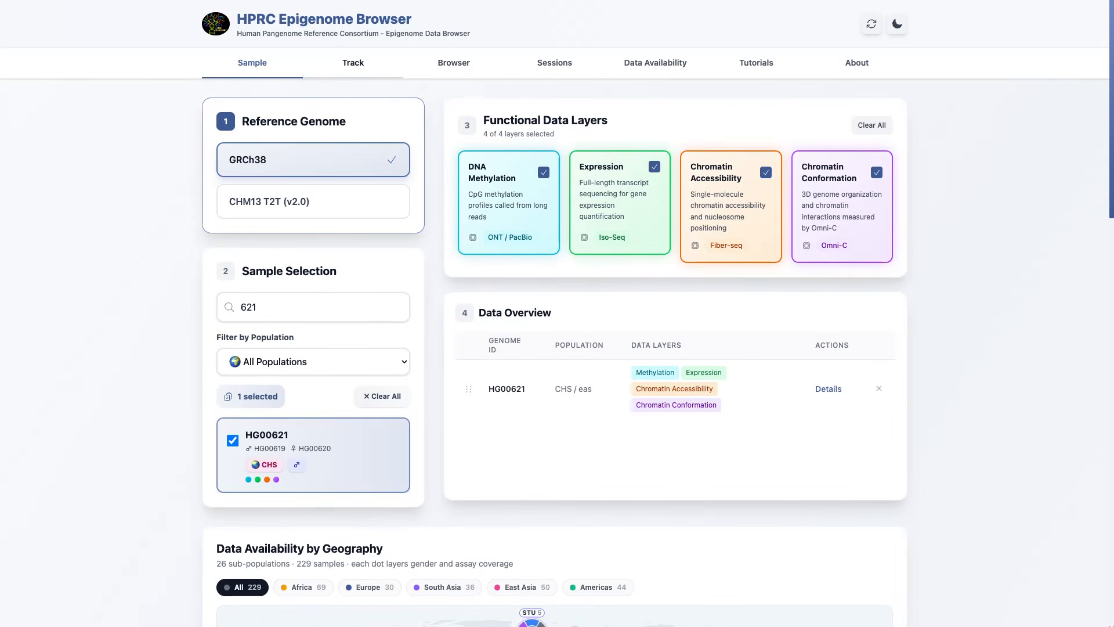
Step: Open the track configuration and review the default track selection for HG00621
{"action": "left_click", "coordinate": [353, 63]}
{"action": "scroll", "coordinate": [555, 473], "scroll_direction": "down", "scroll_amount": 5}
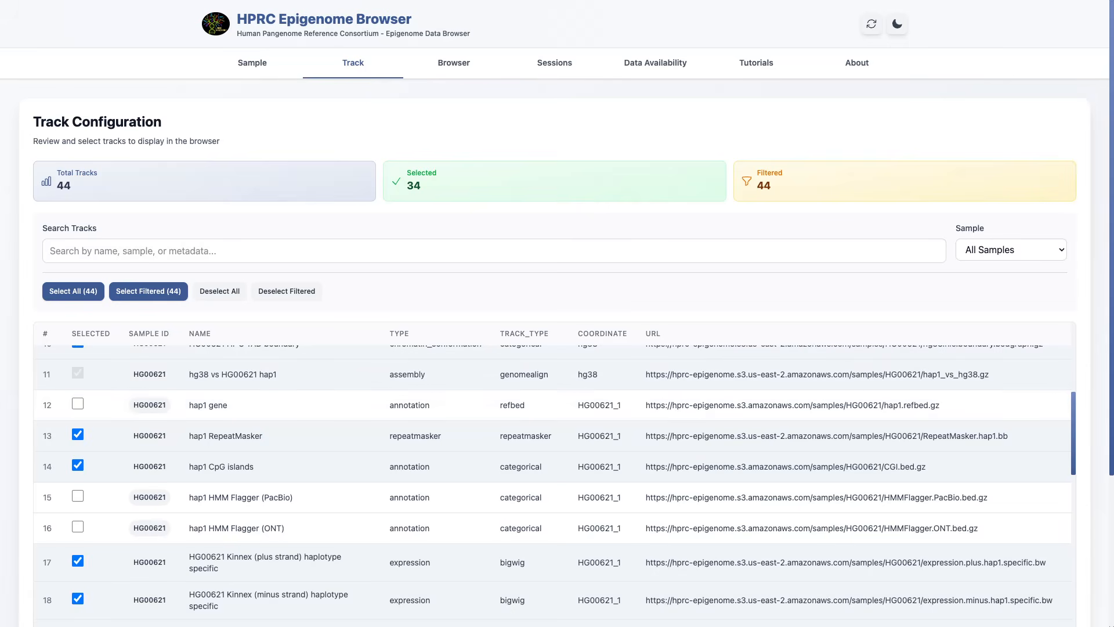
{"action": "scroll", "coordinate": [555, 482], "scroll_direction": "up", "scroll_amount": 5}
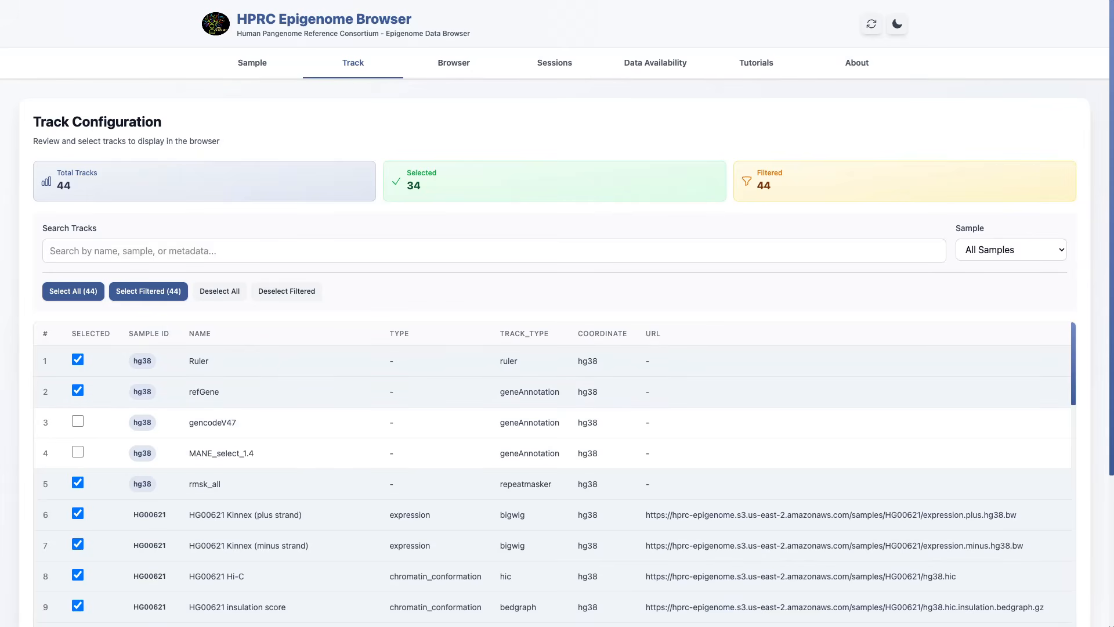
{"action": "left_click", "coordinate": [454, 62]}
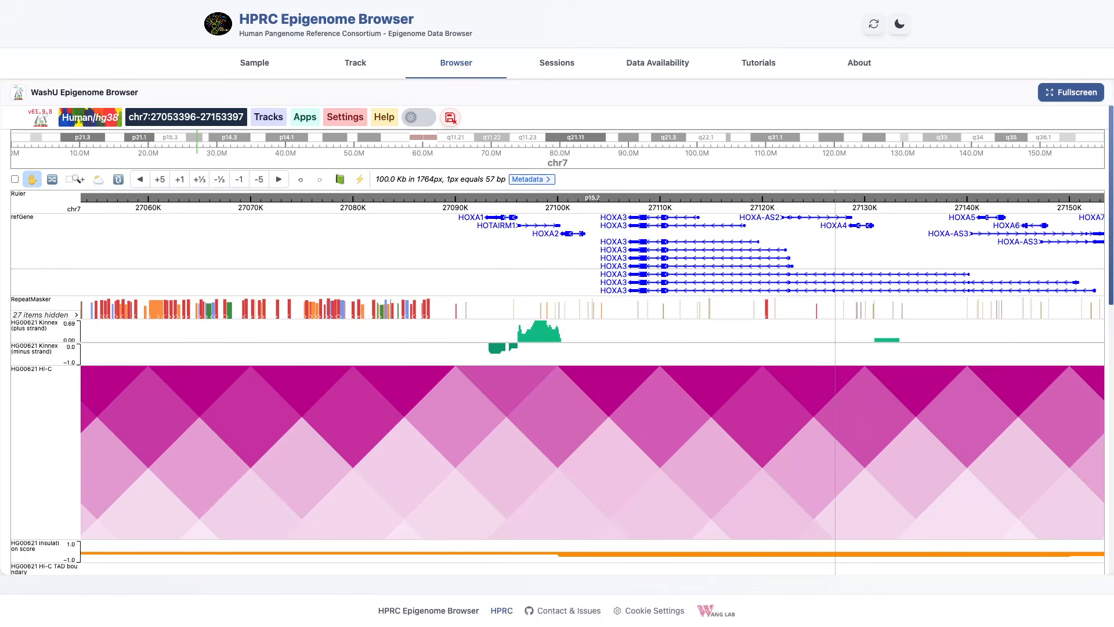
{"action": "left_click_drag", "start_coordinate": [836, 268], "coordinate": [733, 269]}
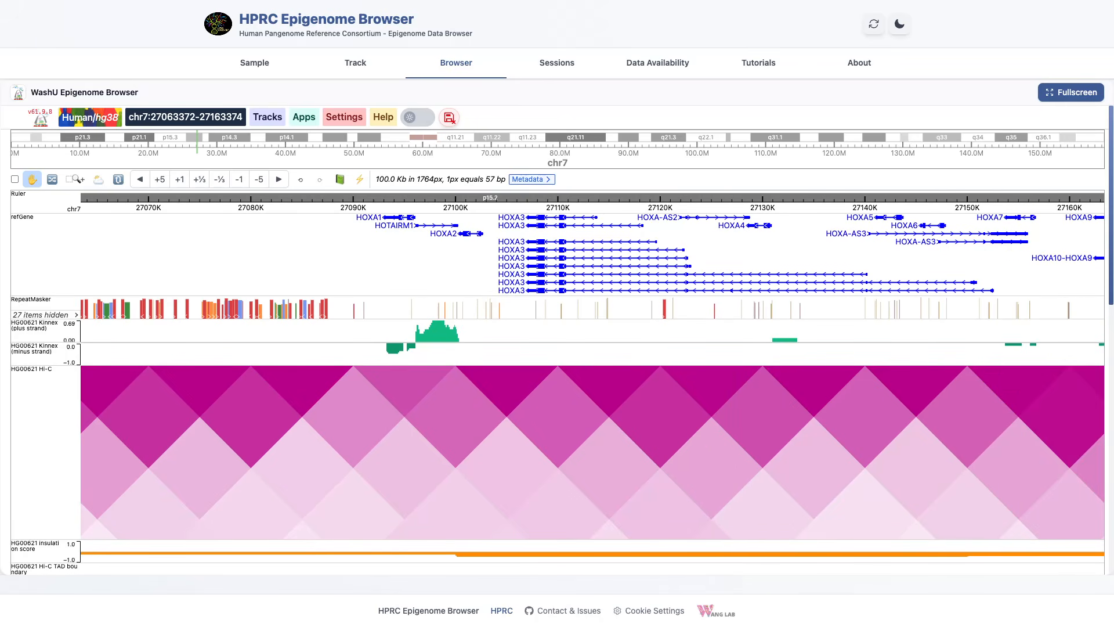
{"action": "mouse_move", "coordinate": [959, 501]}
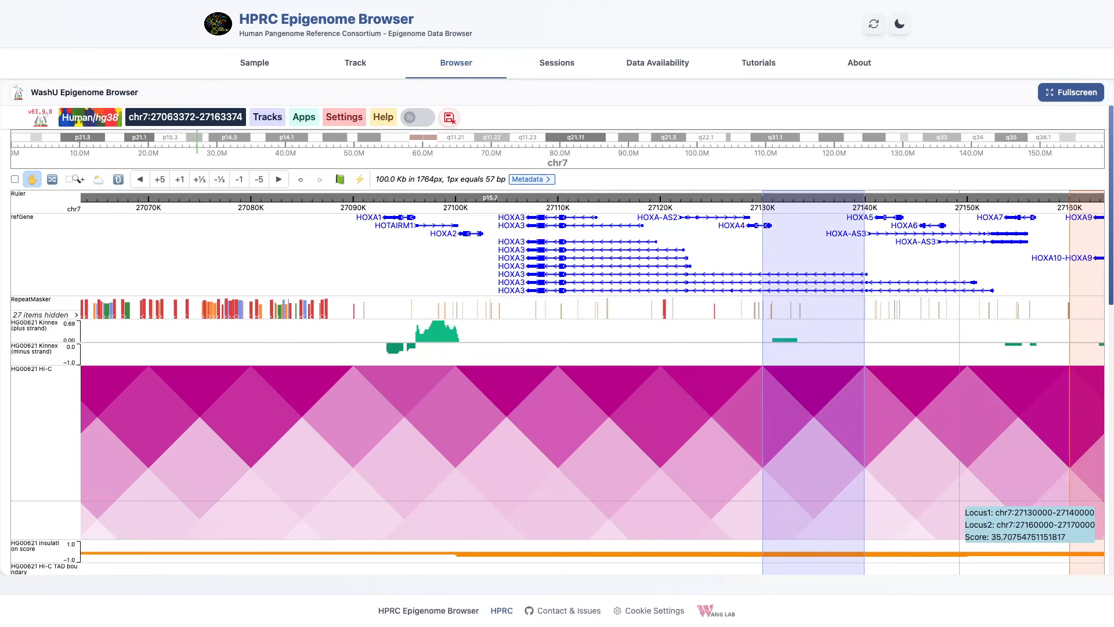
Step: View the hap1 and hap2 tracks below the Hi-C map and bring up the hg38 vs HG00621 hap1 track's settings
{"action": "scroll", "coordinate": [960, 501], "scroll_direction": "down", "scroll_amount": 5}
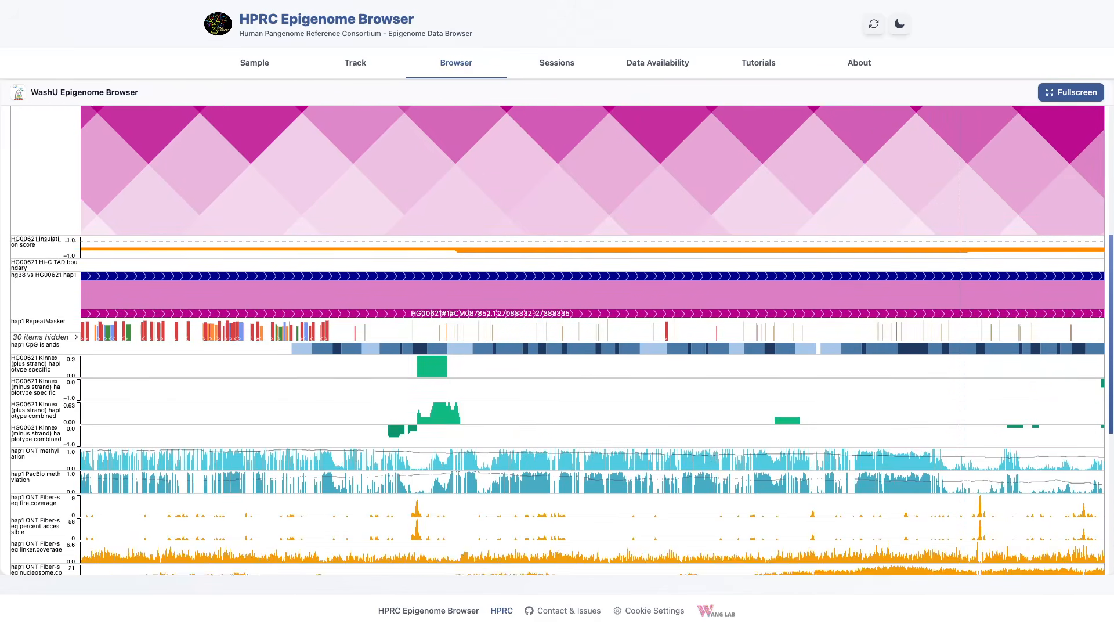
{"action": "scroll", "coordinate": [960, 500], "scroll_direction": "down", "scroll_amount": 3}
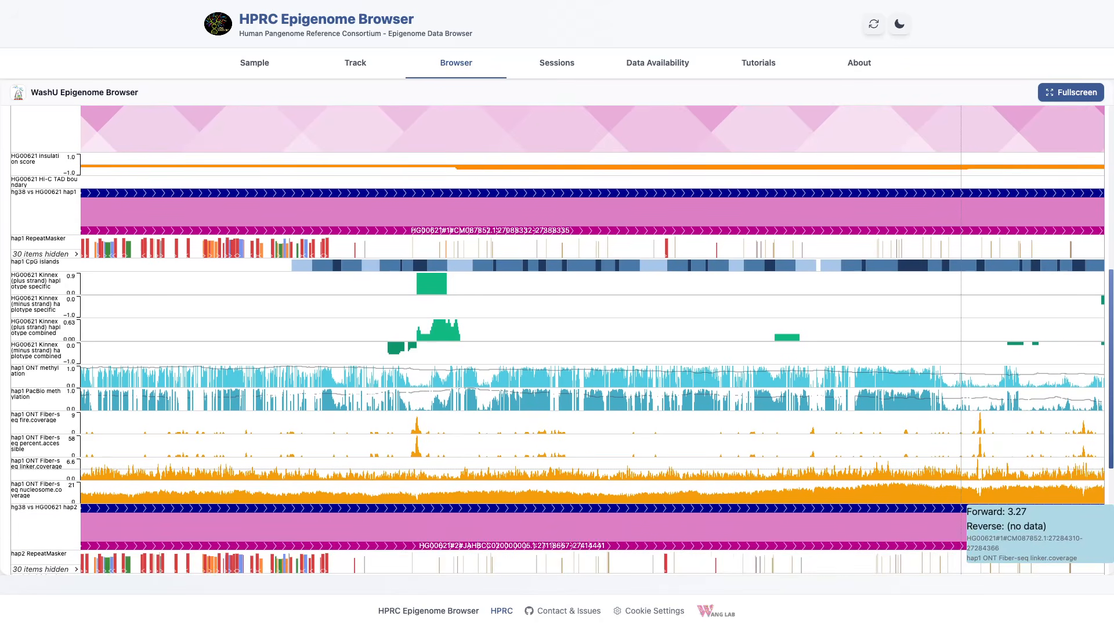
{"action": "scroll", "coordinate": [961, 505], "scroll_direction": "down", "scroll_amount": 1}
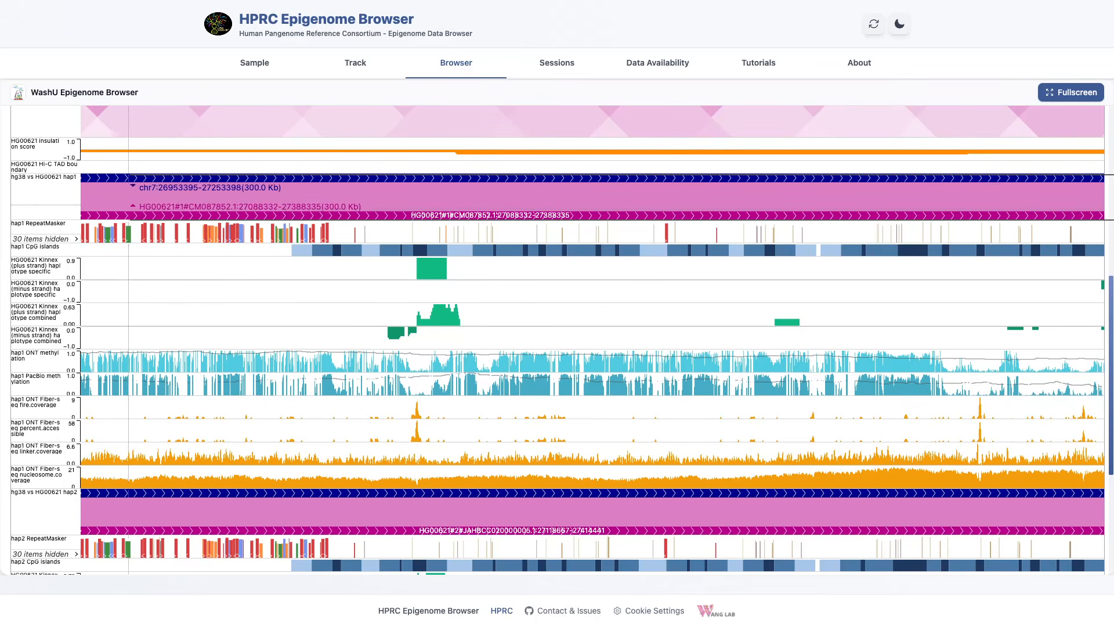
{"action": "right_click", "coordinate": [27, 206]}
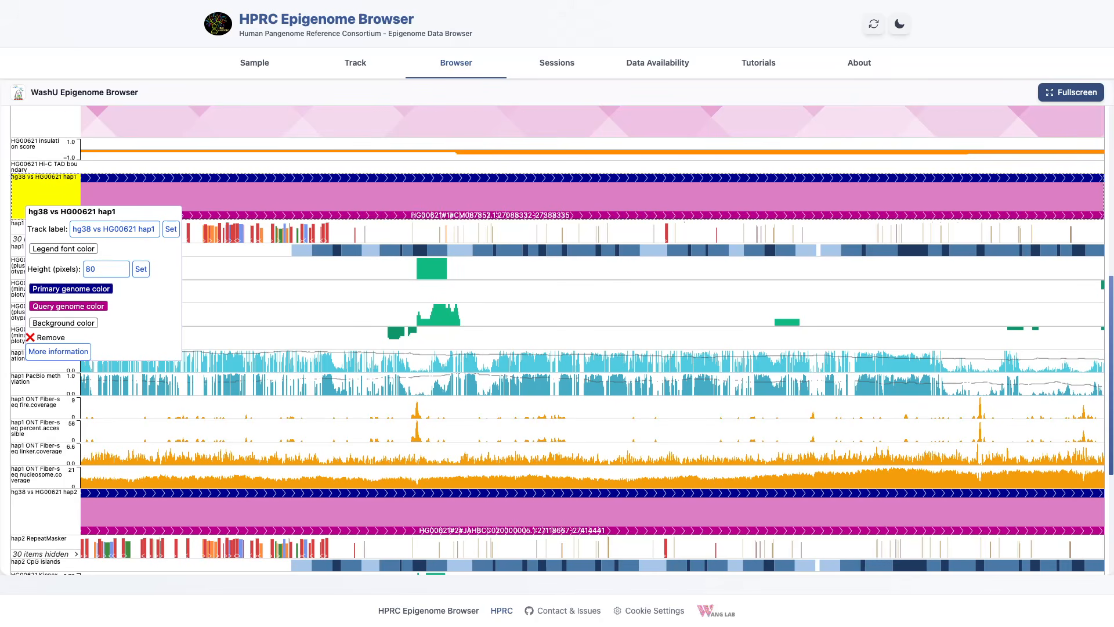
Step: View the HG00621 haplotype tracks in fullscreen and return to the normal view of the browser
{"action": "left_click", "coordinate": [1071, 93]}
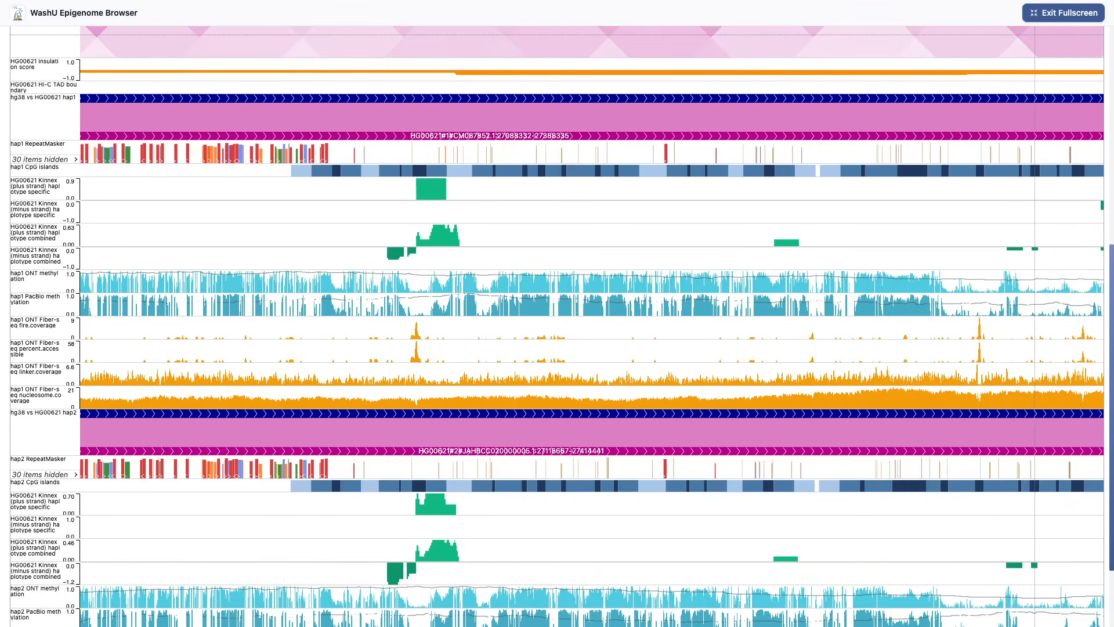
{"action": "left_click", "coordinate": [1053, 13]}
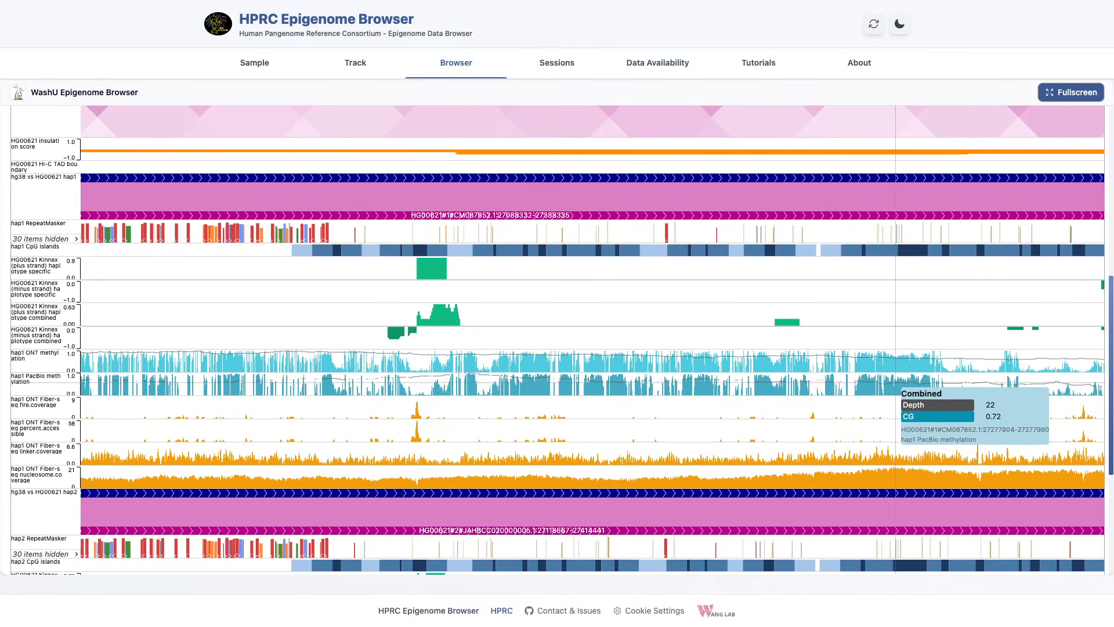
{"action": "scroll", "coordinate": [896, 387], "scroll_direction": "up", "scroll_amount": 1}
{"action": "scroll", "coordinate": [896, 388], "scroll_direction": "up", "scroll_amount": 3}
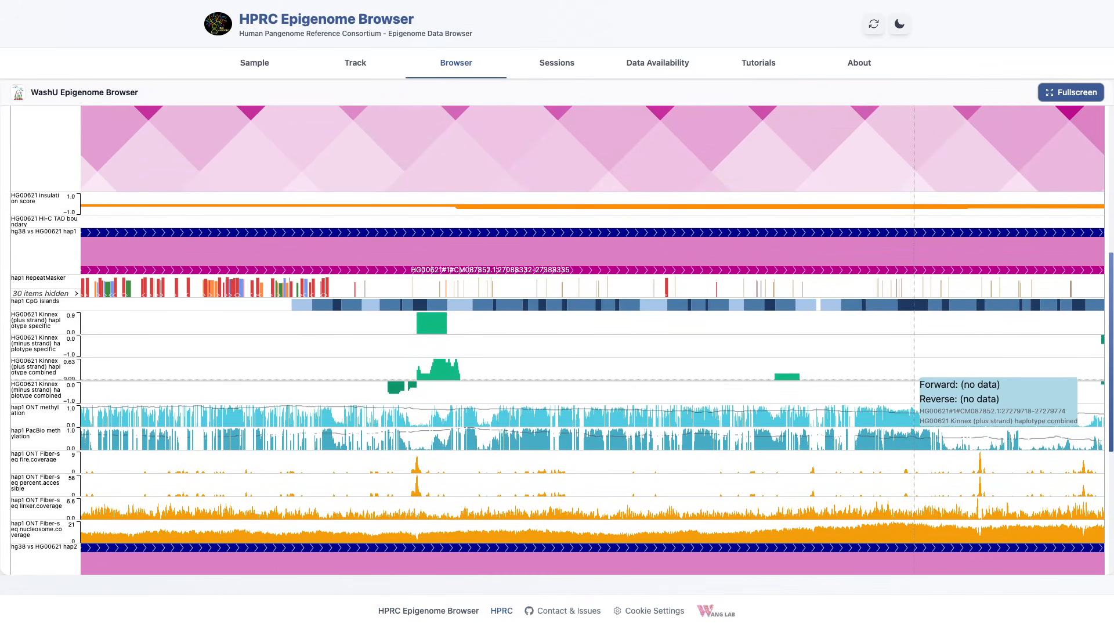
{"action": "scroll", "coordinate": [915, 380], "scroll_direction": "up", "scroll_amount": 10}
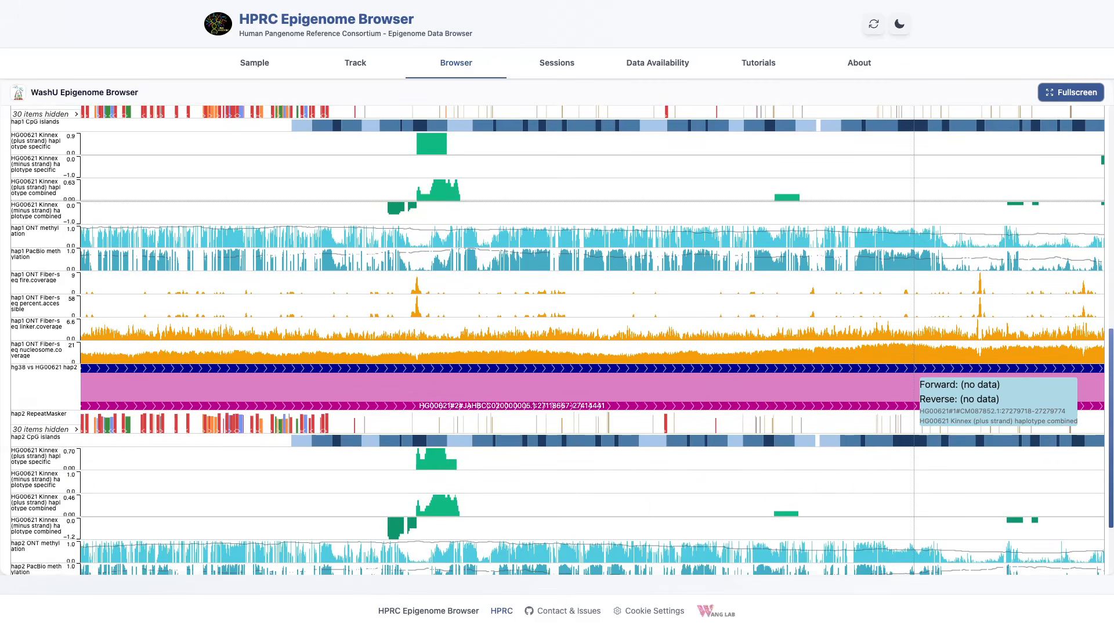
{"action": "scroll", "coordinate": [915, 380], "scroll_direction": "up", "scroll_amount": 7}
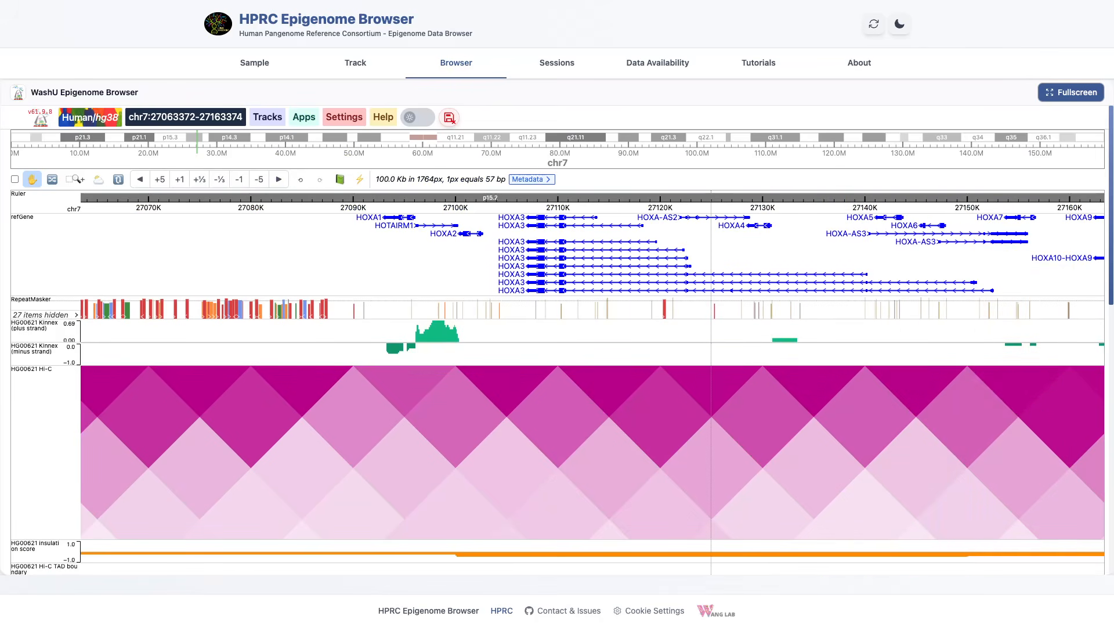
{"action": "left_click_drag", "start_coordinate": [879, 371], "coordinate": [489, 377]}
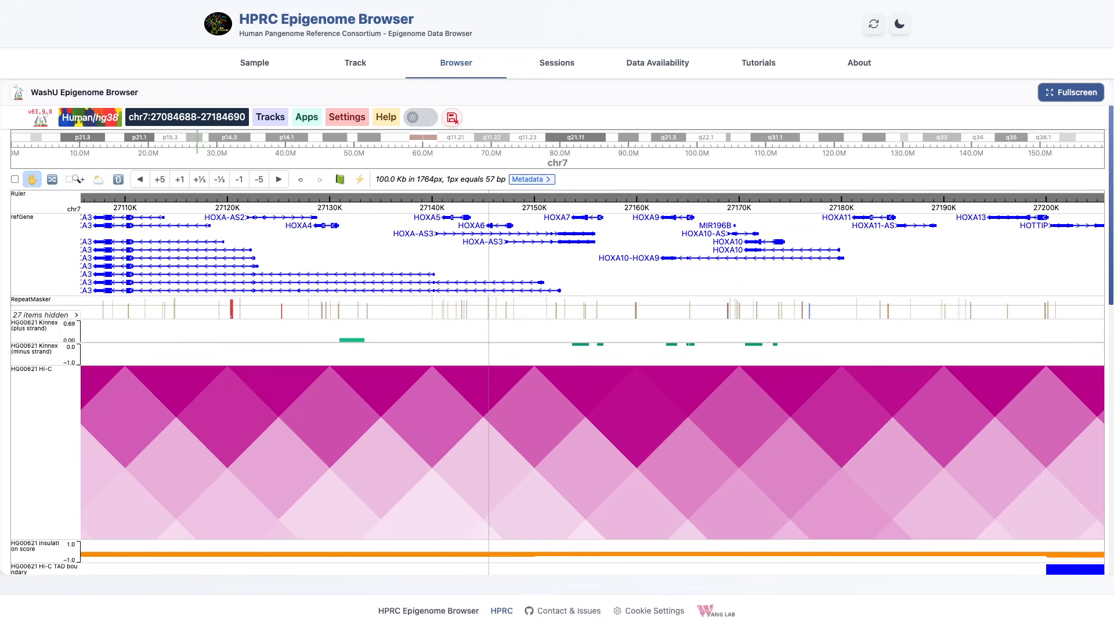
{"action": "left_click_drag", "start_coordinate": [410, 377], "coordinate": [689, 378]}
{"action": "left_click", "coordinate": [75, 179]}
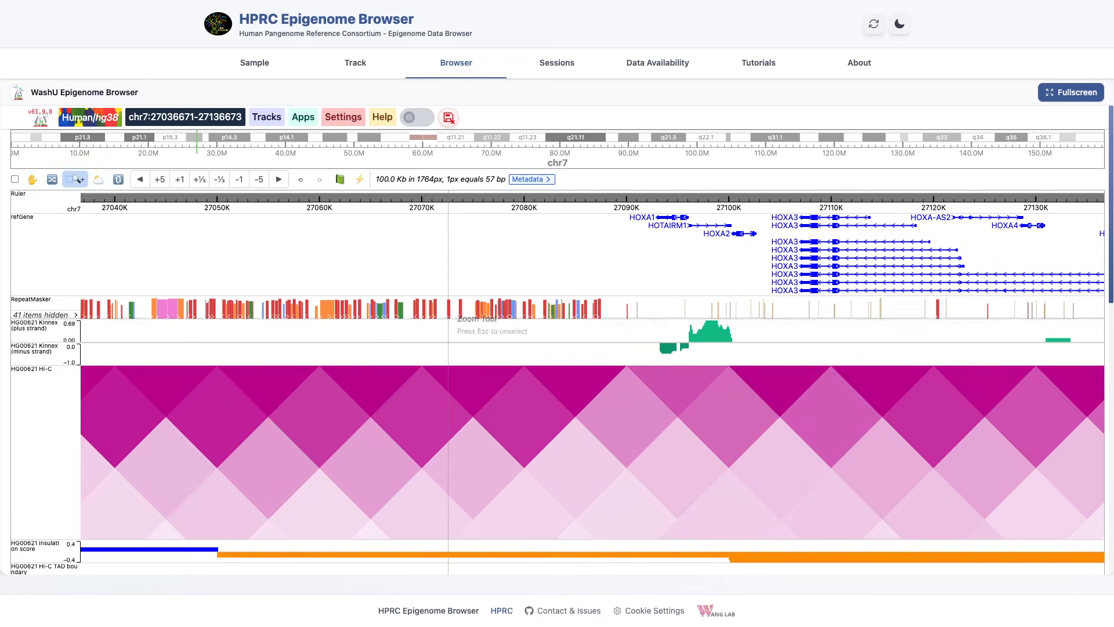
{"action": "left_click_drag", "start_coordinate": [356, 327], "coordinate": [505, 328]}
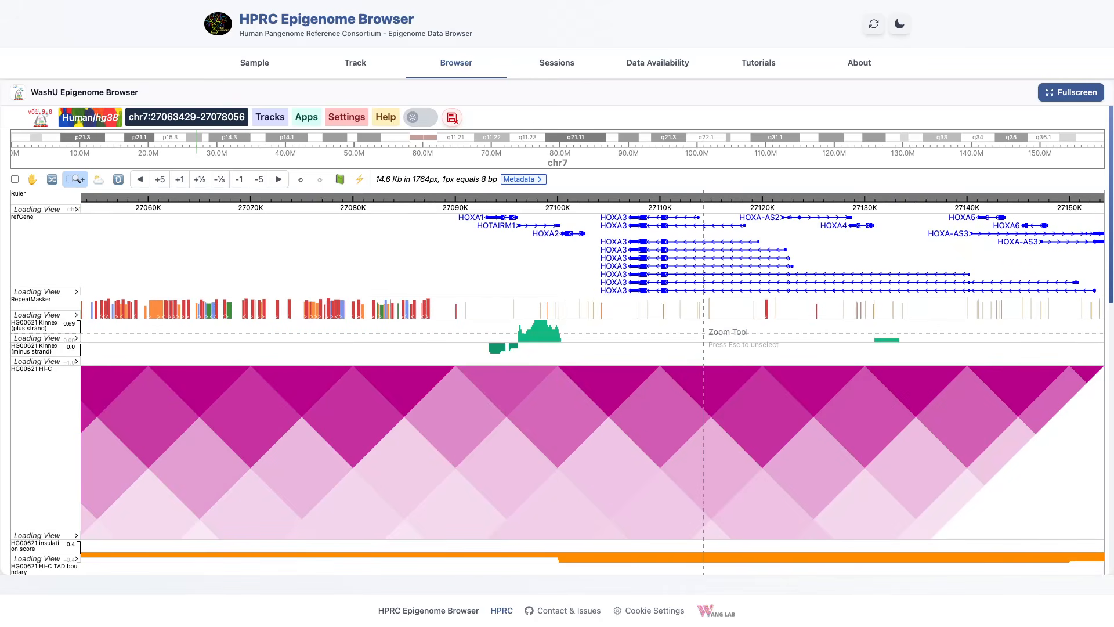
{"action": "scroll", "coordinate": [697, 330], "scroll_direction": "down", "scroll_amount": 15}
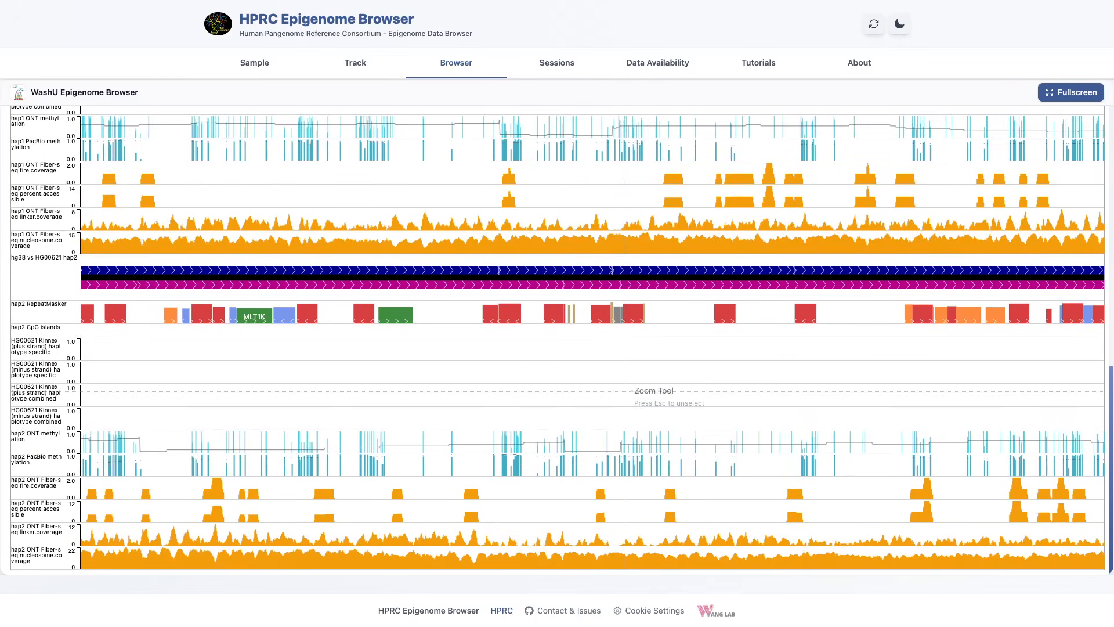
{"action": "scroll", "coordinate": [626, 387], "scroll_direction": "up", "scroll_amount": 15}
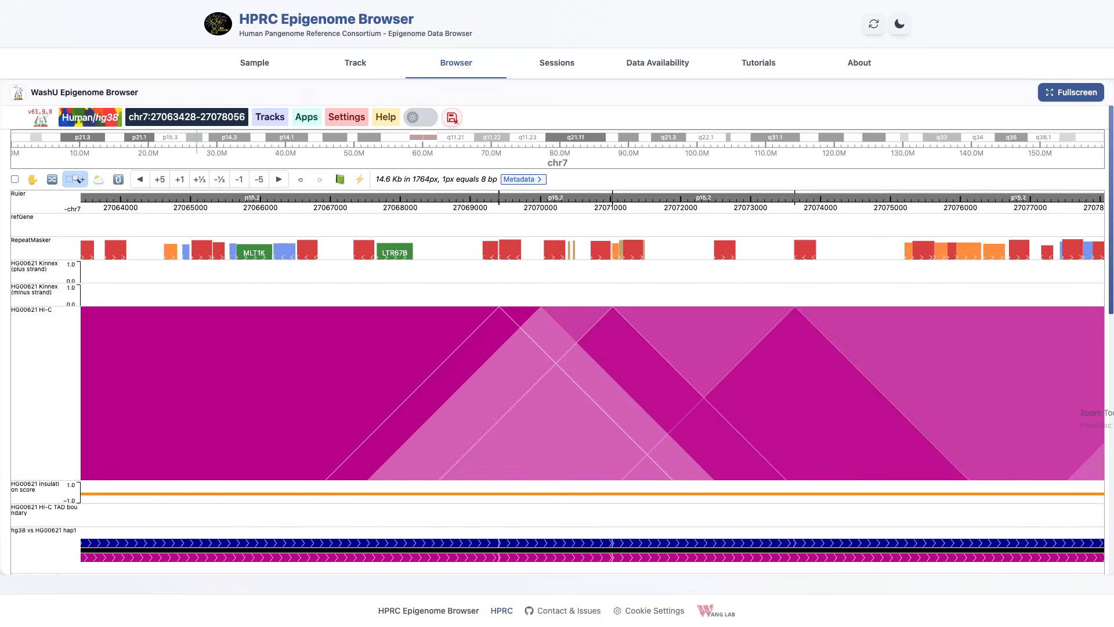
Step: Try to save the current setup as a new session named Example
{"action": "left_click", "coordinate": [558, 63]}
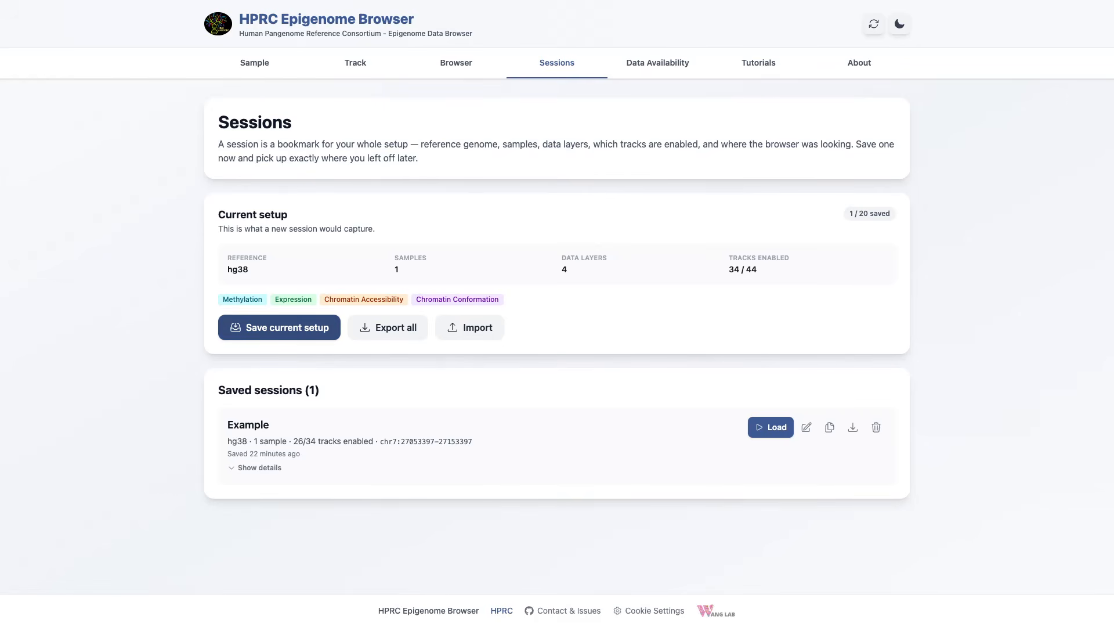
{"action": "left_click", "coordinate": [279, 327]}
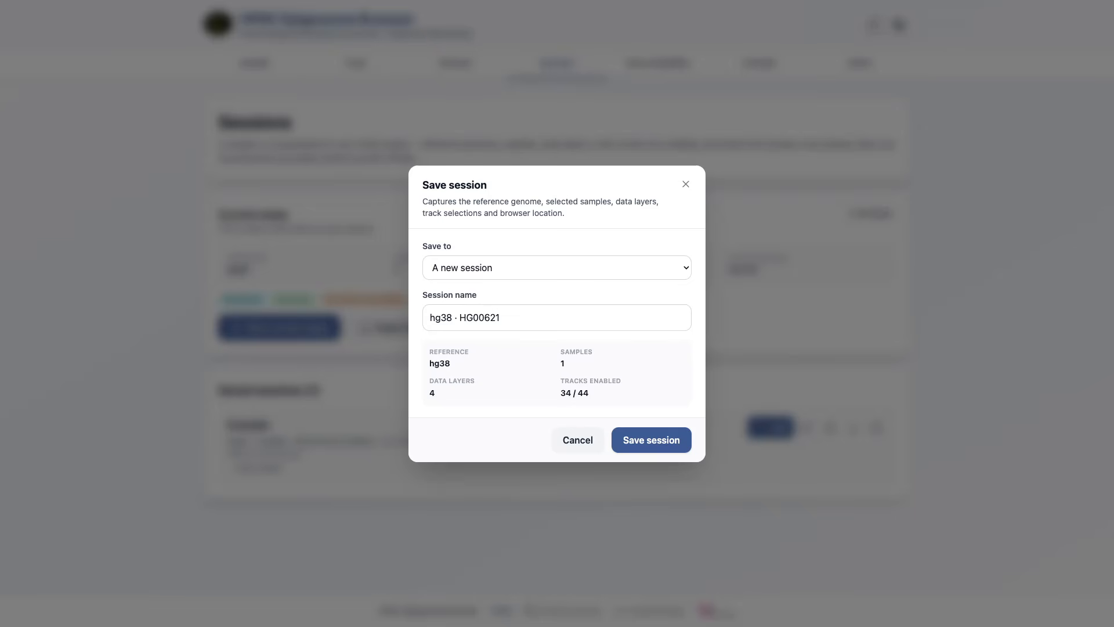
{"action": "left_click_drag", "start_coordinate": [504, 318], "coordinate": [427, 318]}
{"action": "type", "text": "E"}
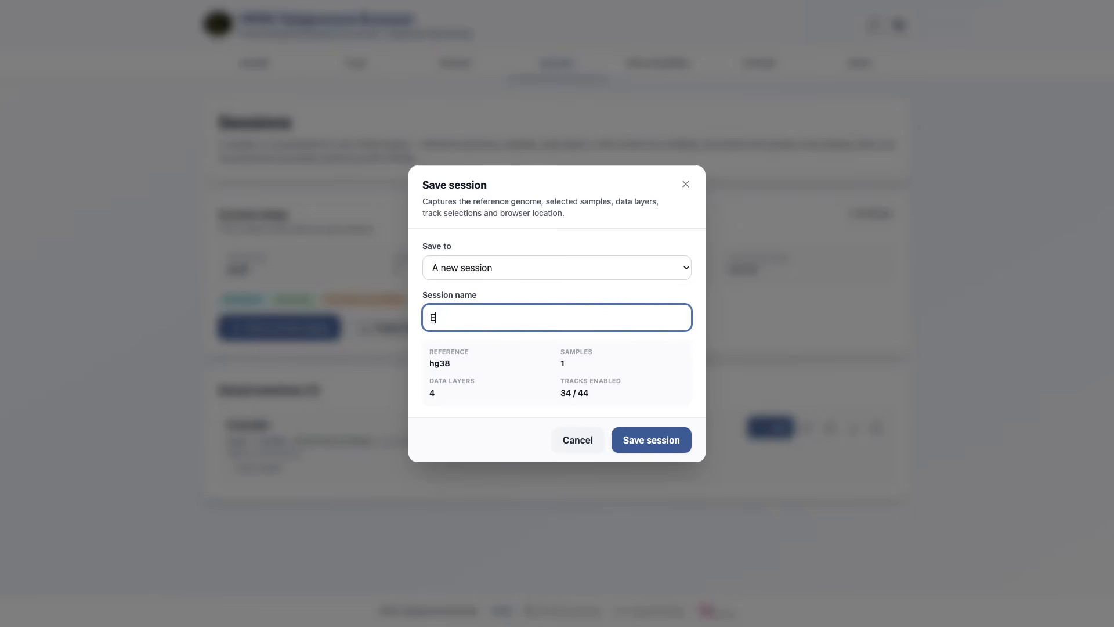
{"action": "type", "text": "xample"}
{"action": "left_click", "coordinate": [651, 440]}
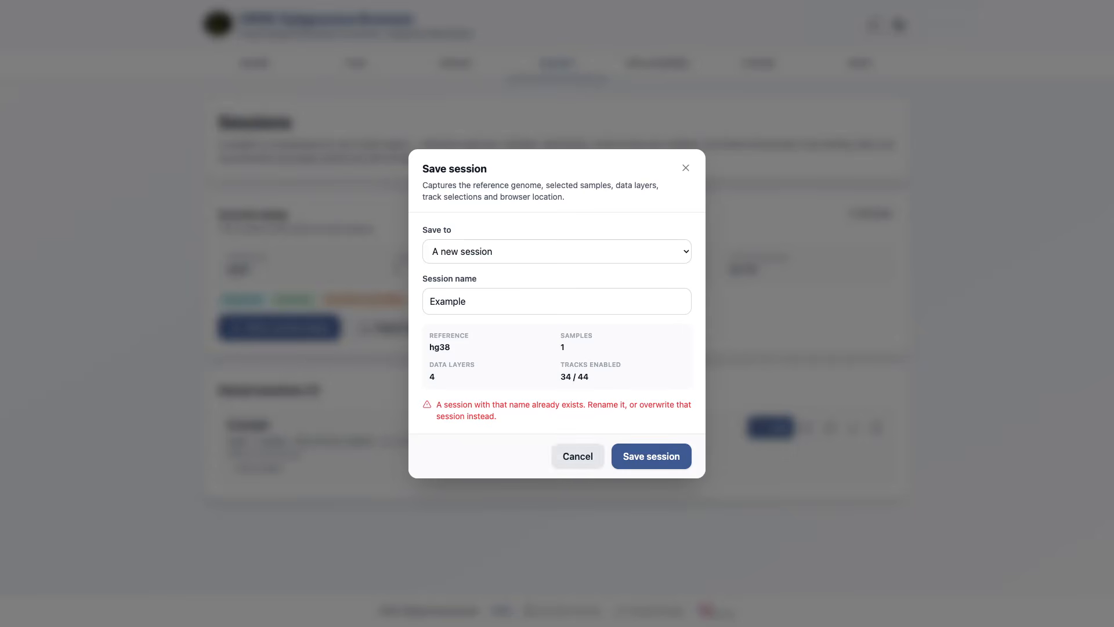
Step: Change the new session's name to Example 2 and save it
{"action": "left_click", "coordinate": [558, 251]}
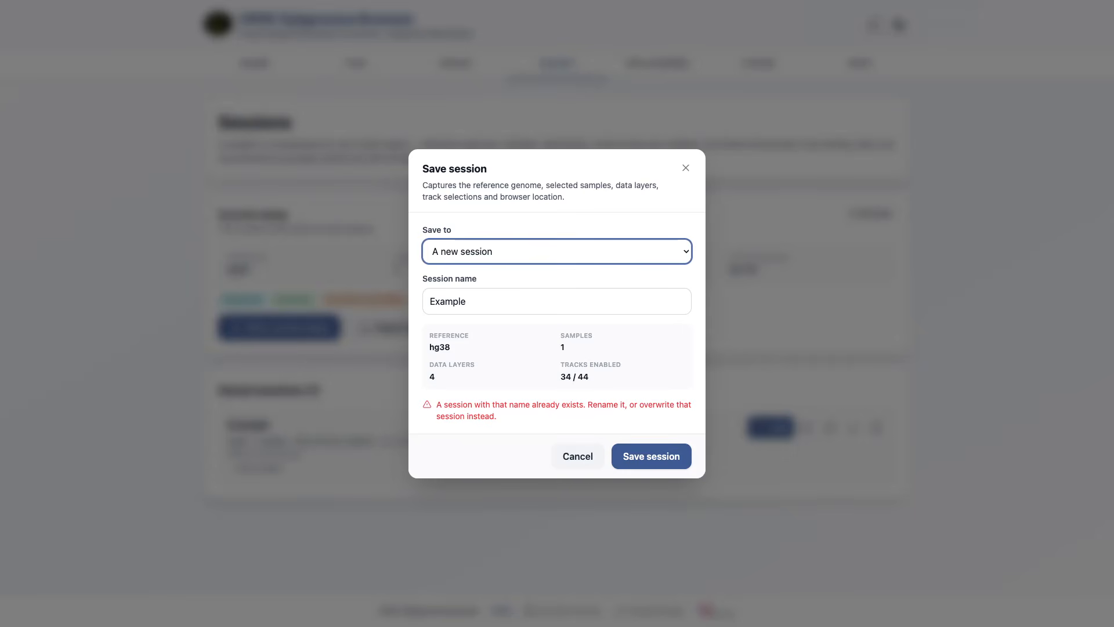
{"action": "left_click", "coordinate": [557, 302]}
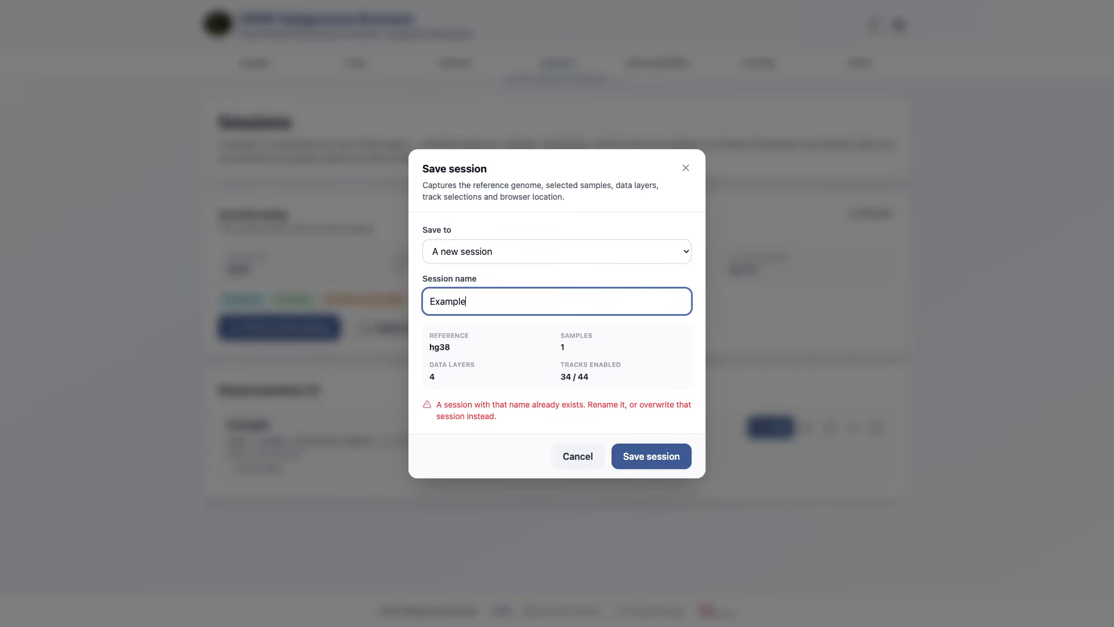
{"action": "type", "text": "2"}
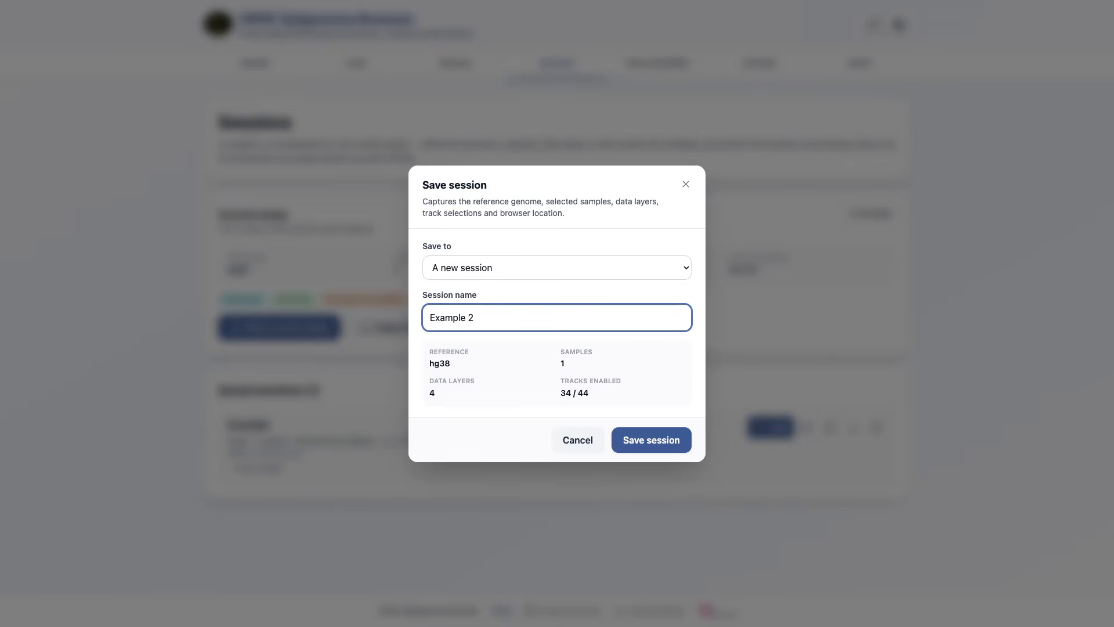
{"action": "key", "text": "Return"}
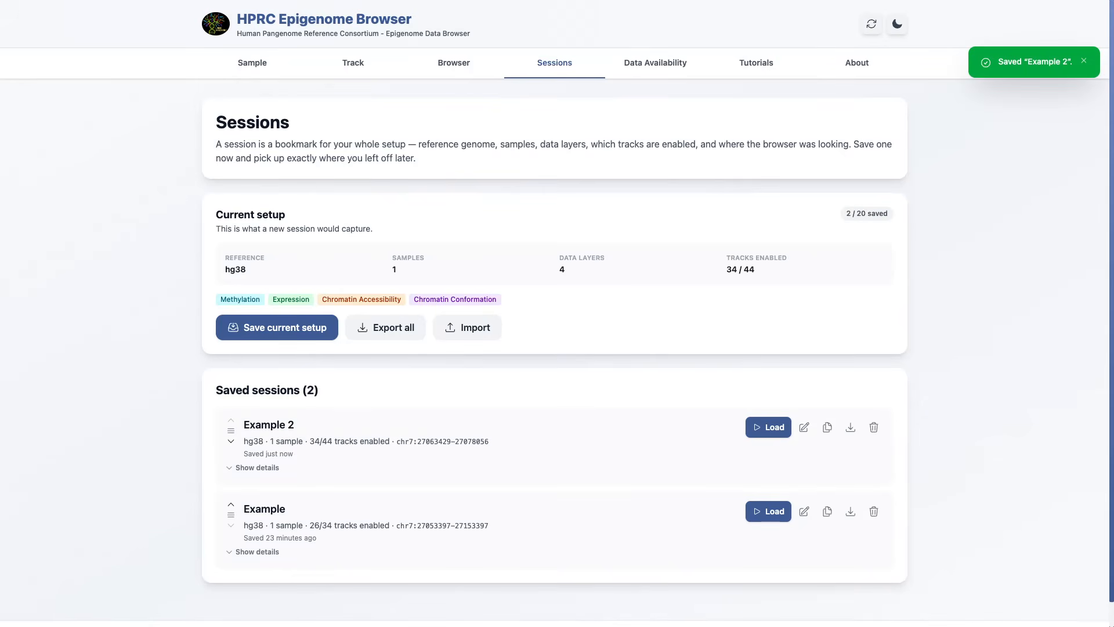
Step: Delete the saved session Example and reset all current selections
{"action": "left_click", "coordinate": [874, 512]}
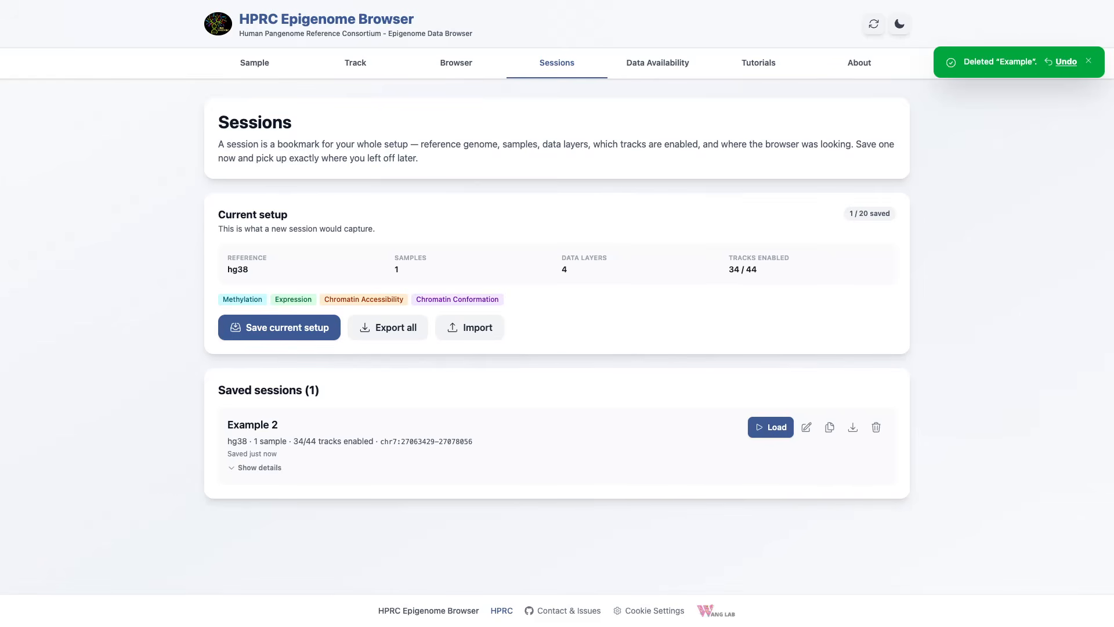
{"action": "left_click", "coordinate": [874, 24]}
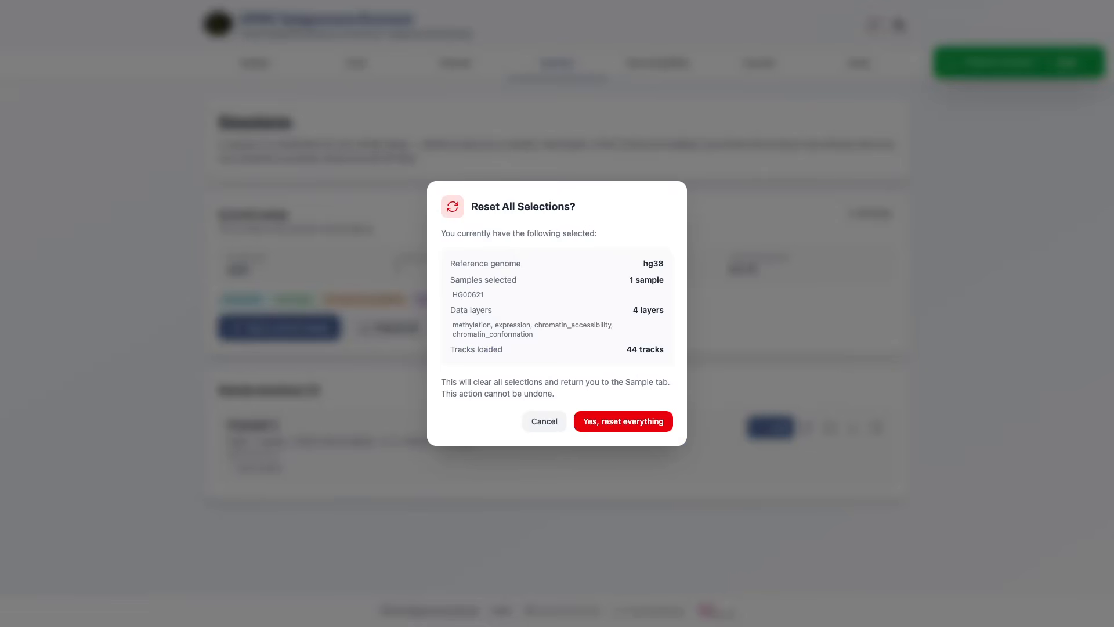
{"action": "left_click", "coordinate": [623, 422]}
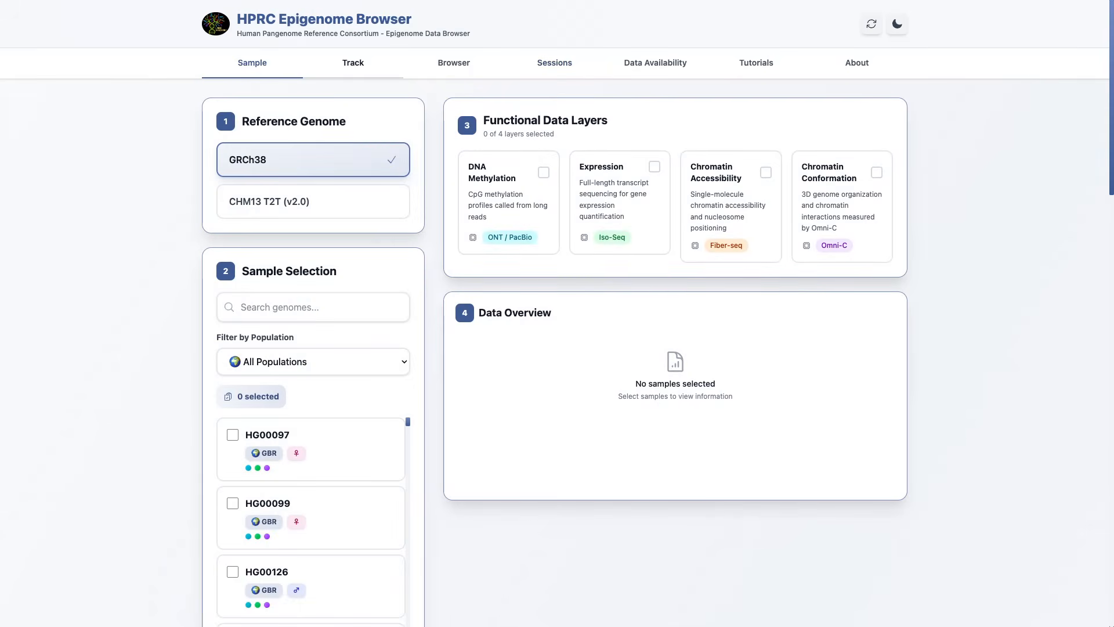
Step: Check the track and browser pages after the reset and load the saved session Example 2
{"action": "left_click", "coordinate": [365, 64]}
{"action": "left_click", "coordinate": [453, 63]}
{"action": "left_click", "coordinate": [555, 63]}
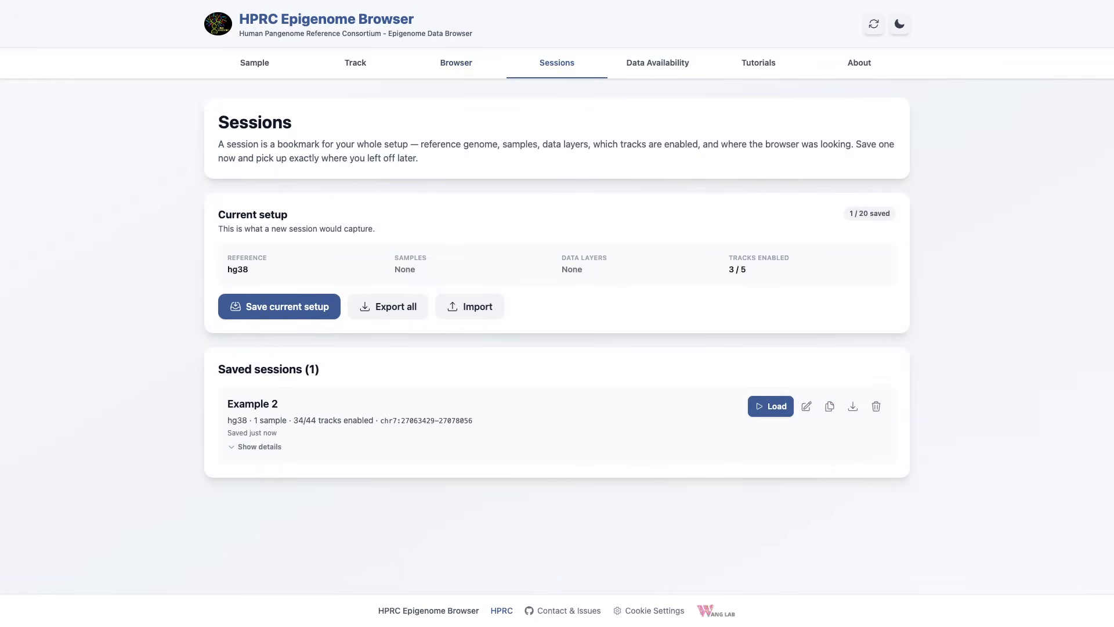
{"action": "left_click", "coordinate": [770, 407]}
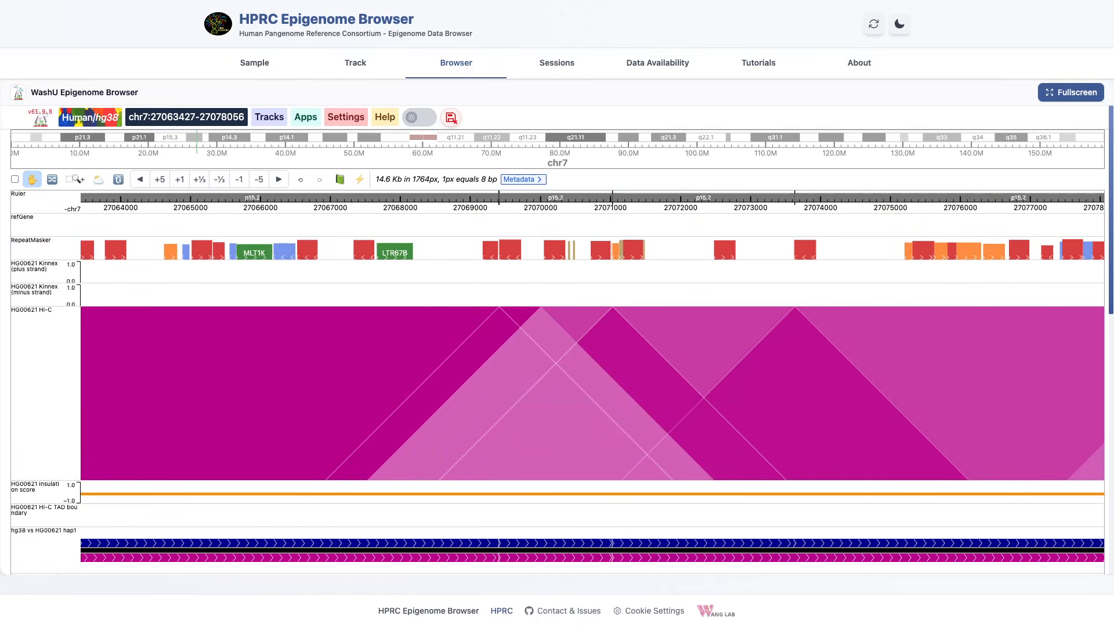
Step: View the options for importing sessions and close them without importing anything
{"action": "left_click", "coordinate": [558, 63]}
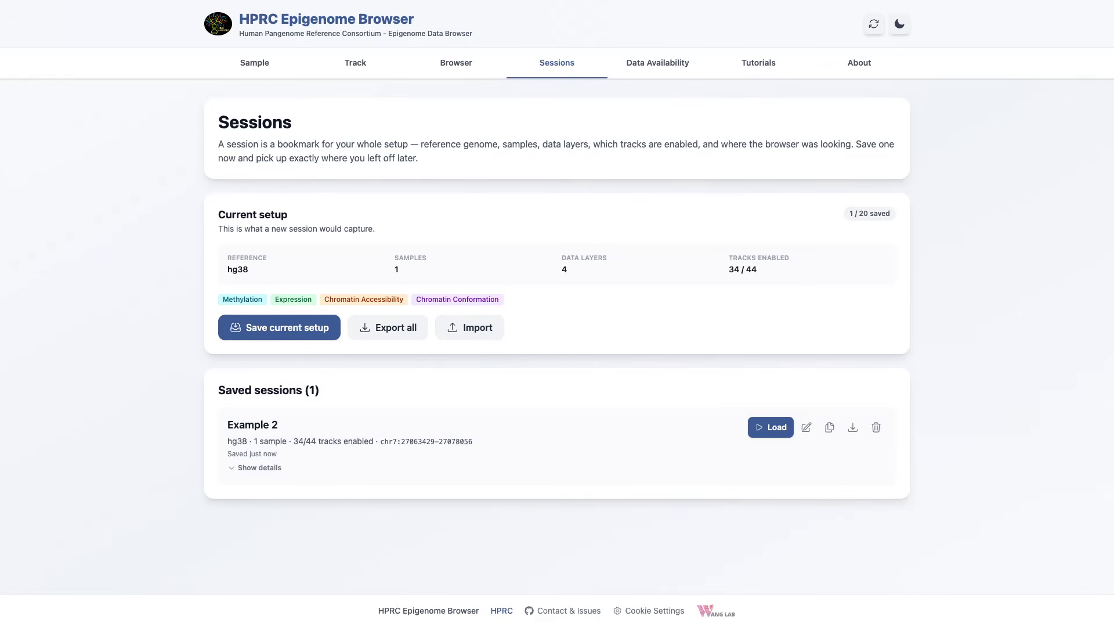
{"action": "left_click", "coordinate": [470, 327]}
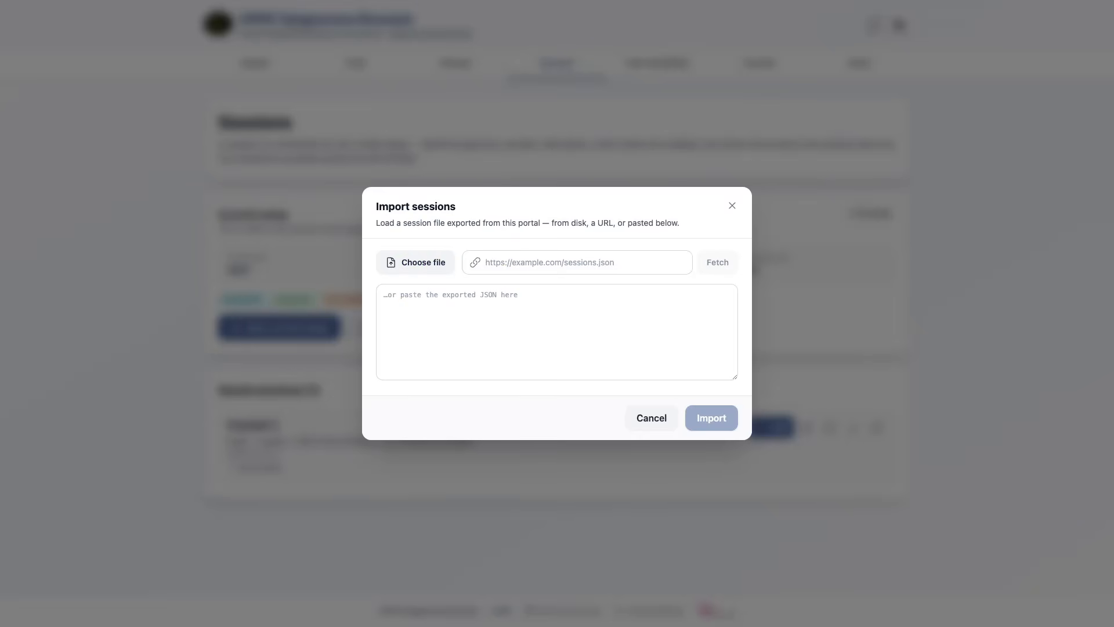
{"action": "left_click", "coordinate": [733, 206]}
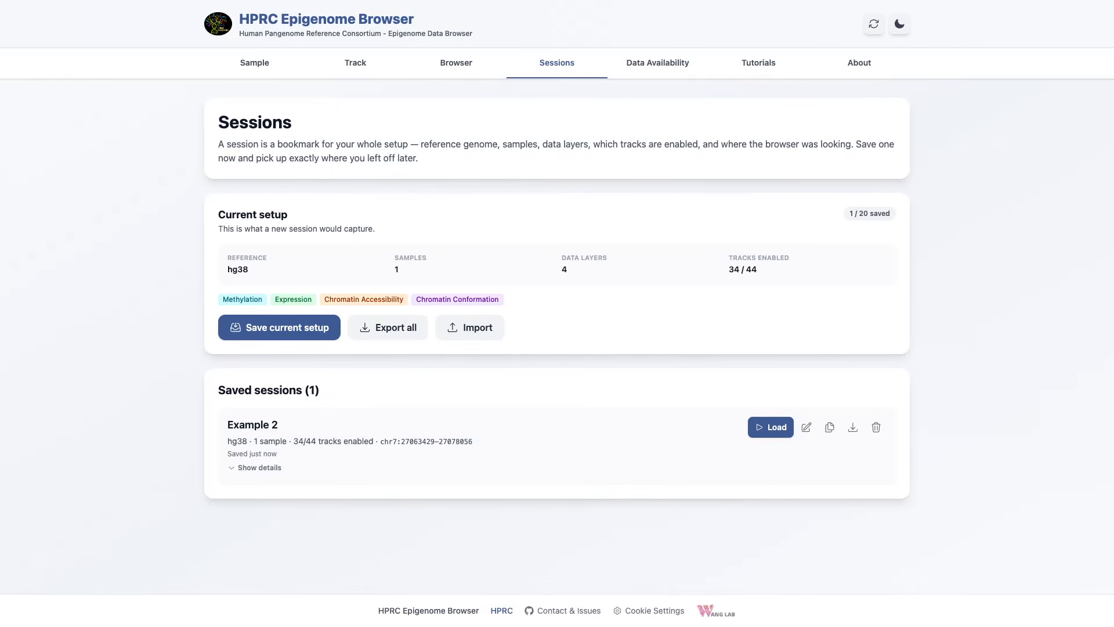
Step: Examine the data availability page: the geography map with its legend, the Track Explorer and the cohort and data coverage charts
{"action": "left_click", "coordinate": [657, 62]}
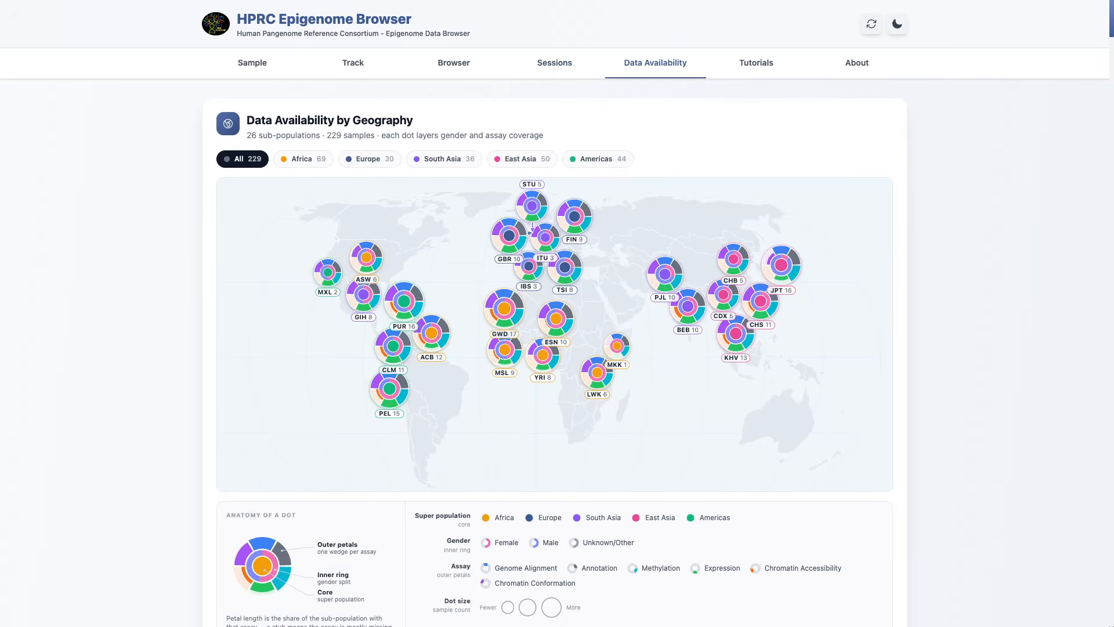
{"action": "scroll", "coordinate": [554, 313], "scroll_direction": "down", "scroll_amount": 1}
{"action": "scroll", "coordinate": [555, 313], "scroll_direction": "down", "scroll_amount": 1}
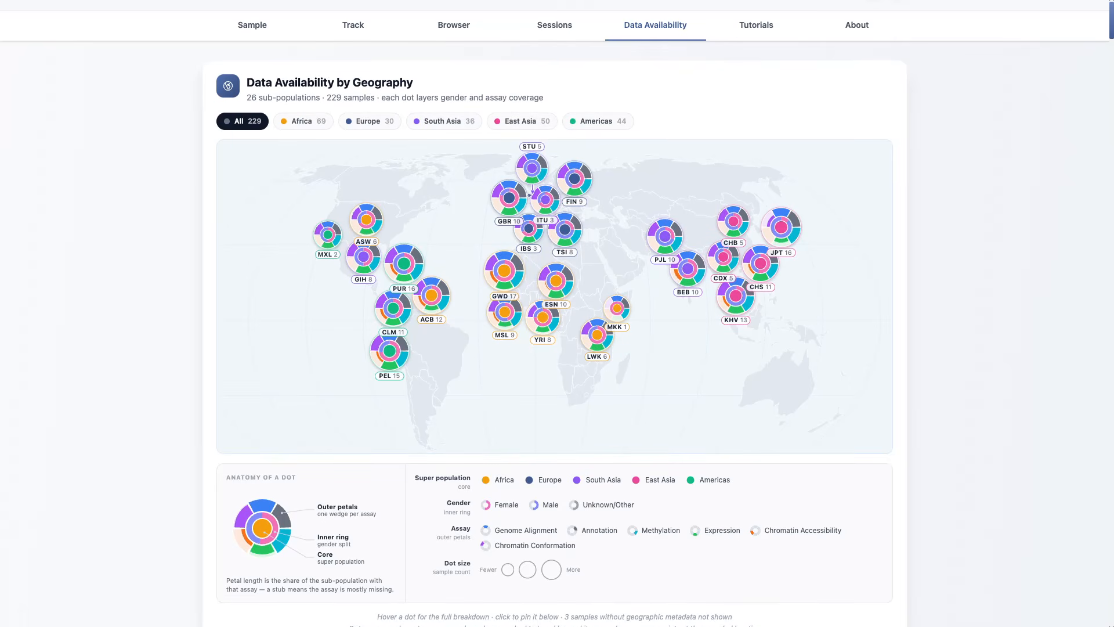
{"action": "scroll", "coordinate": [554, 314], "scroll_direction": "down", "scroll_amount": 5}
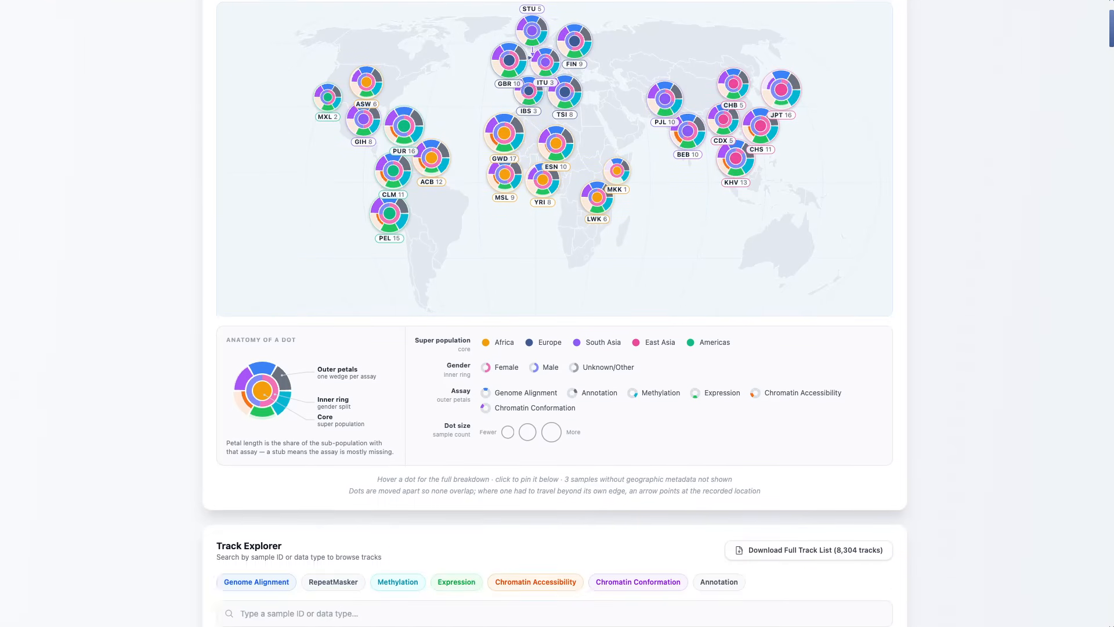
{"action": "scroll", "coordinate": [554, 314], "scroll_direction": "down", "scroll_amount": 2}
{"action": "scroll", "coordinate": [554, 313], "scroll_direction": "down", "scroll_amount": 3}
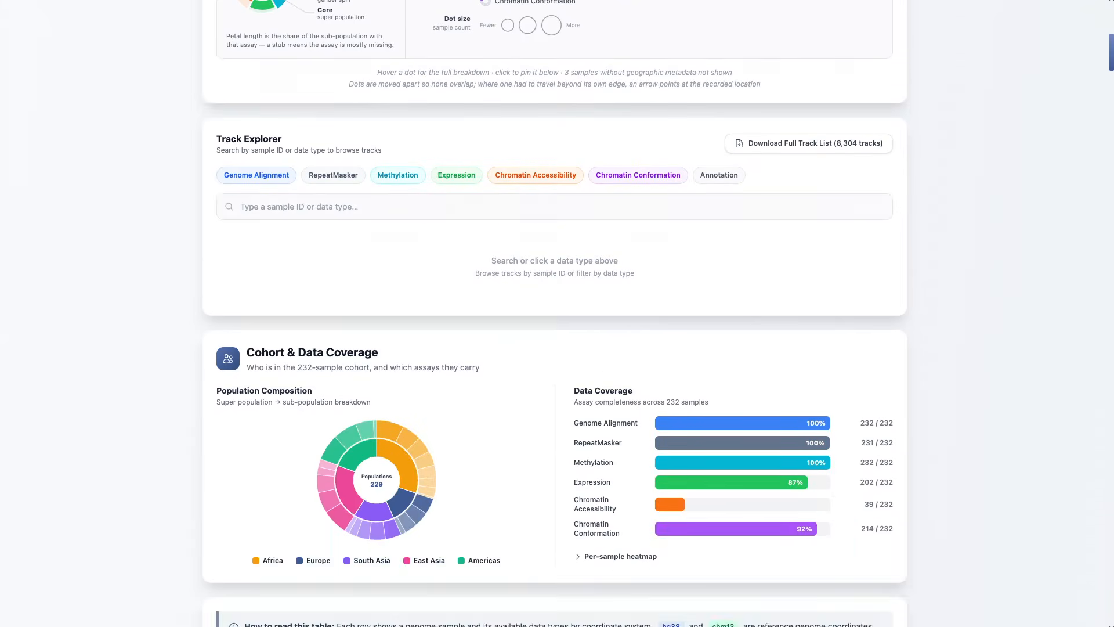
{"action": "scroll", "coordinate": [554, 314], "scroll_direction": "up", "scroll_amount": 4}
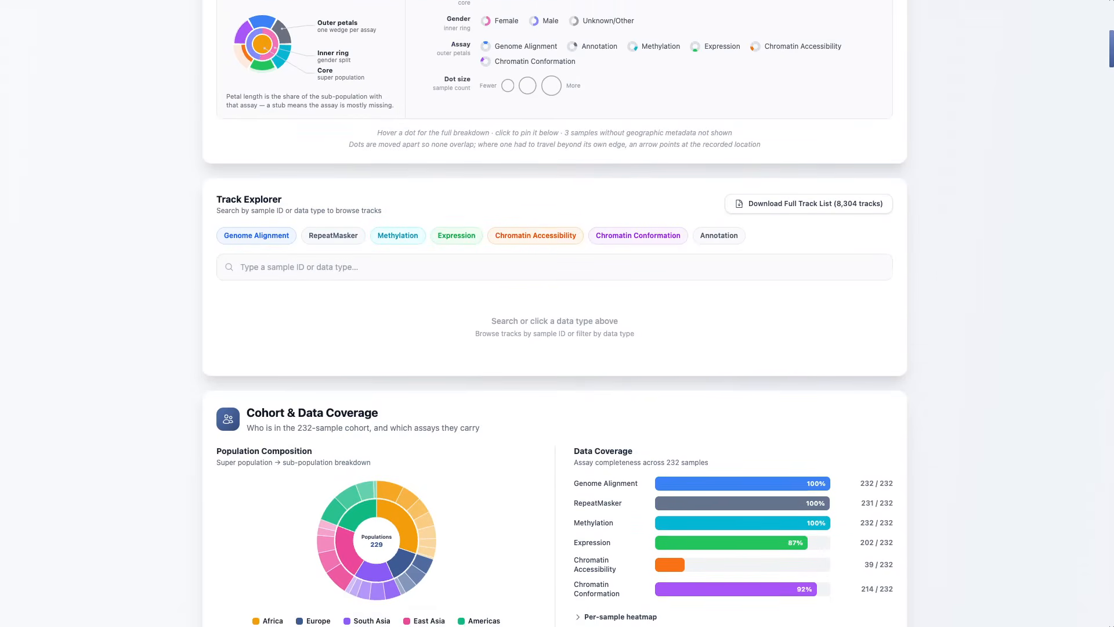
{"action": "scroll", "coordinate": [555, 313], "scroll_direction": "down", "scroll_amount": 3}
{"action": "scroll", "coordinate": [554, 313], "scroll_direction": "down", "scroll_amount": 1}
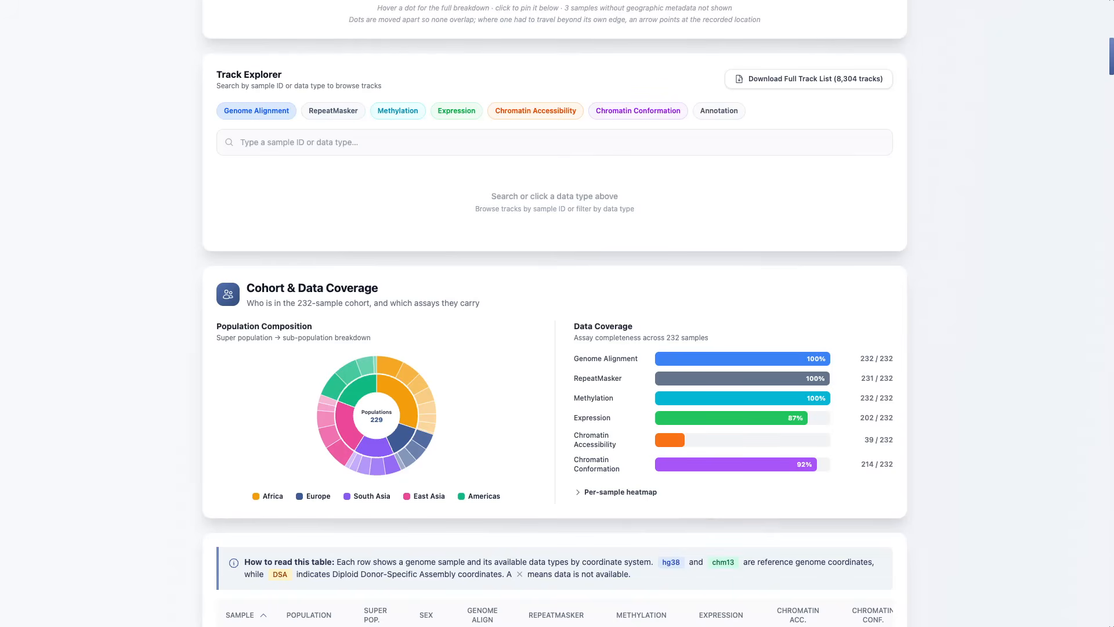
Step: Browse the Track Explorer by data type: Genome Alignment, Methylation, Expression and Chromatin Accessibility
{"action": "left_click", "coordinate": [257, 111]}
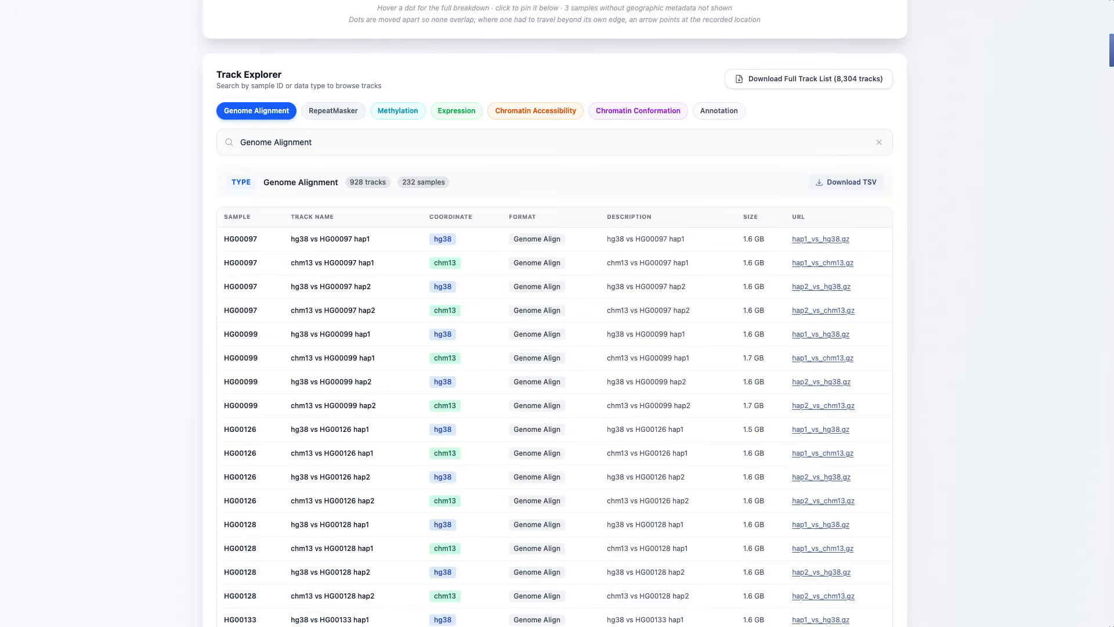
{"action": "left_click", "coordinate": [398, 111]}
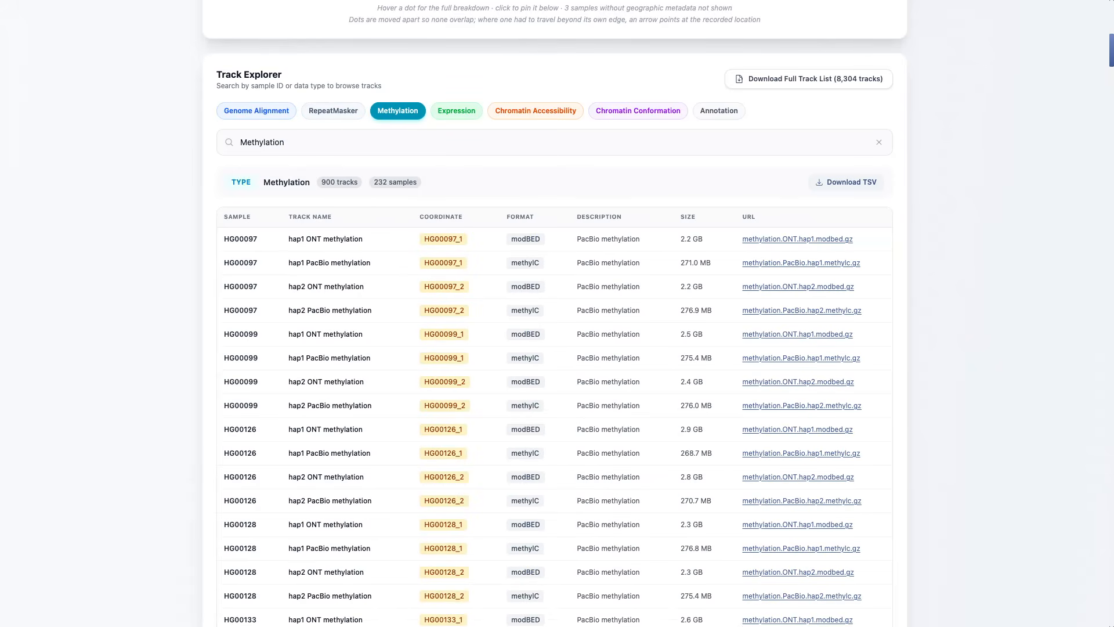
{"action": "left_click", "coordinate": [457, 111]}
{"action": "left_click", "coordinate": [536, 111]}
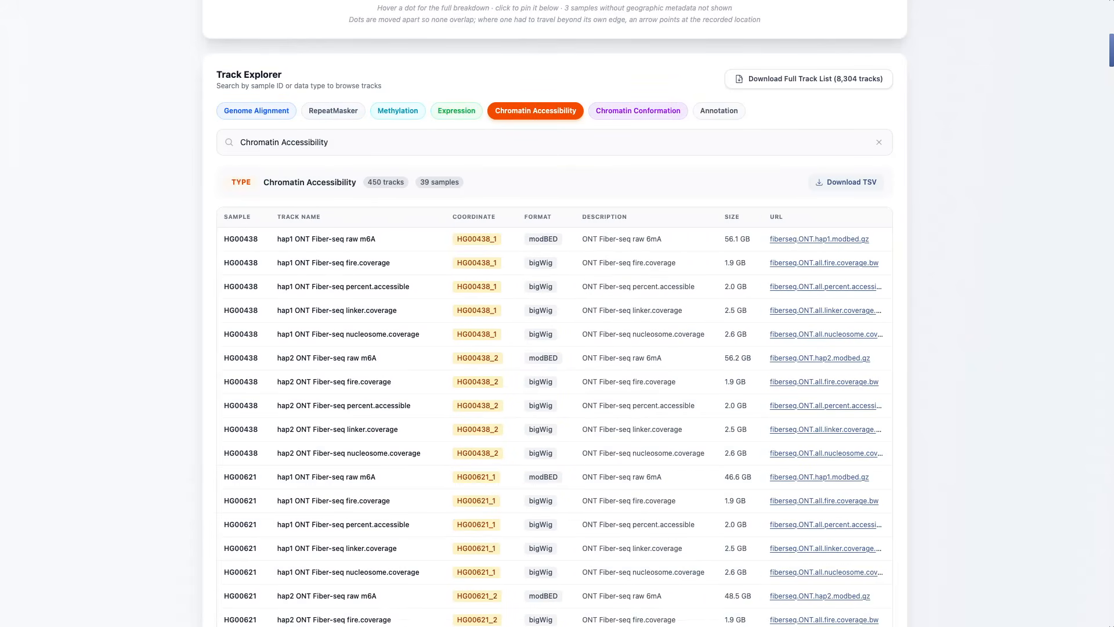
Step: Replace the data type filter in the Track Explorer with a search for 621 and choose sample HG00621
{"action": "left_click", "coordinate": [555, 143]}
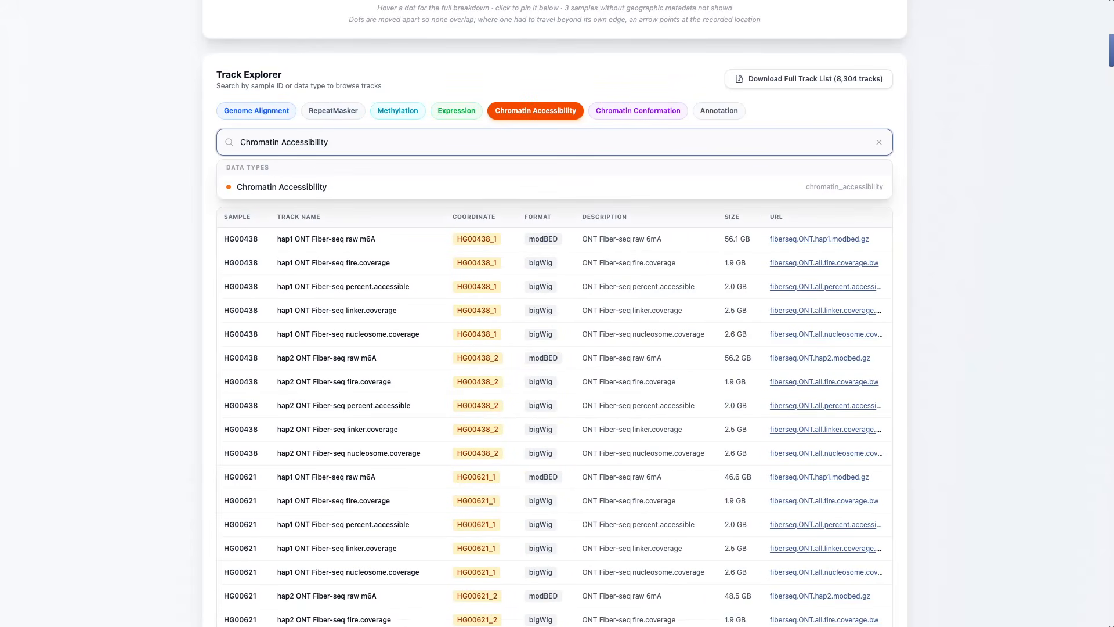
{"action": "type", "text": "hg"}
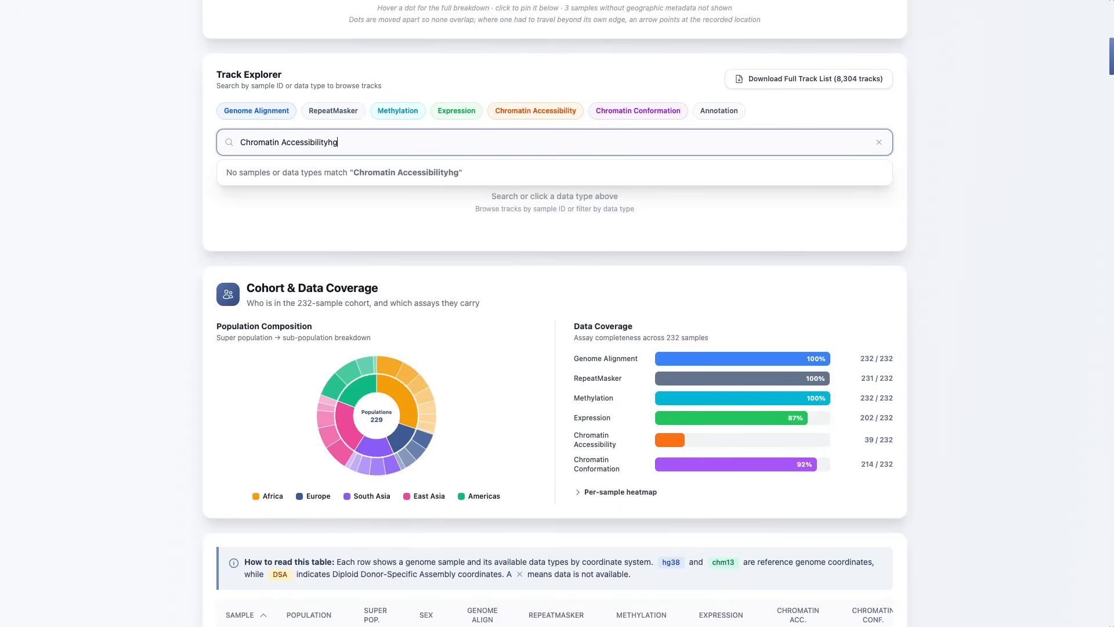
{"action": "key", "text": "ctrl+a"}
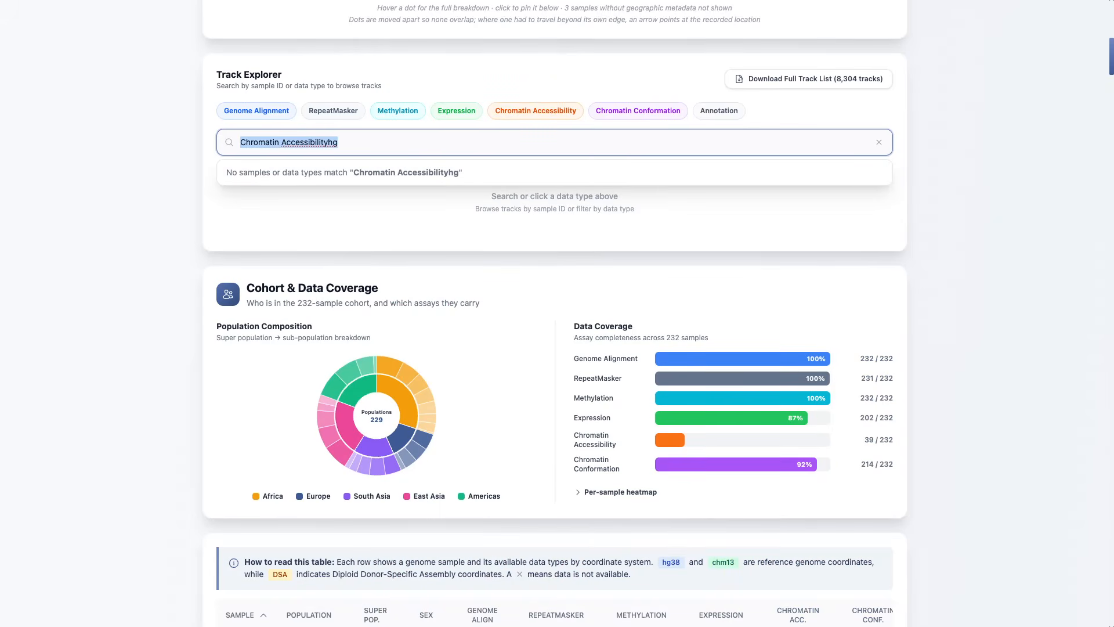
{"action": "key", "text": "BackSpace"}
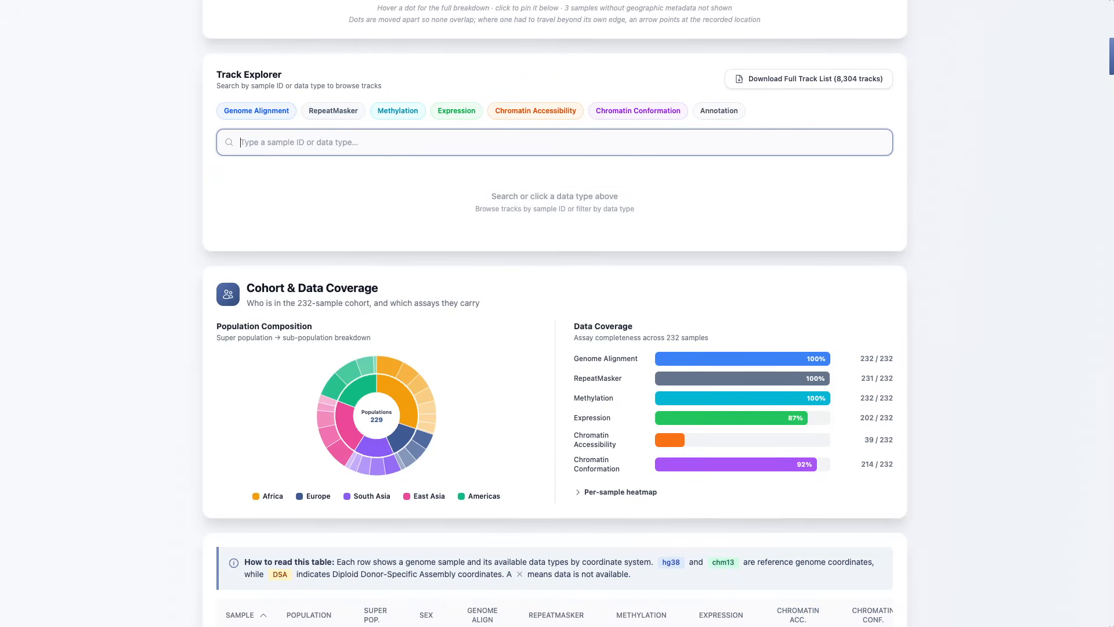
{"action": "type", "text": "621"}
{"action": "left_click", "coordinate": [244, 187]}
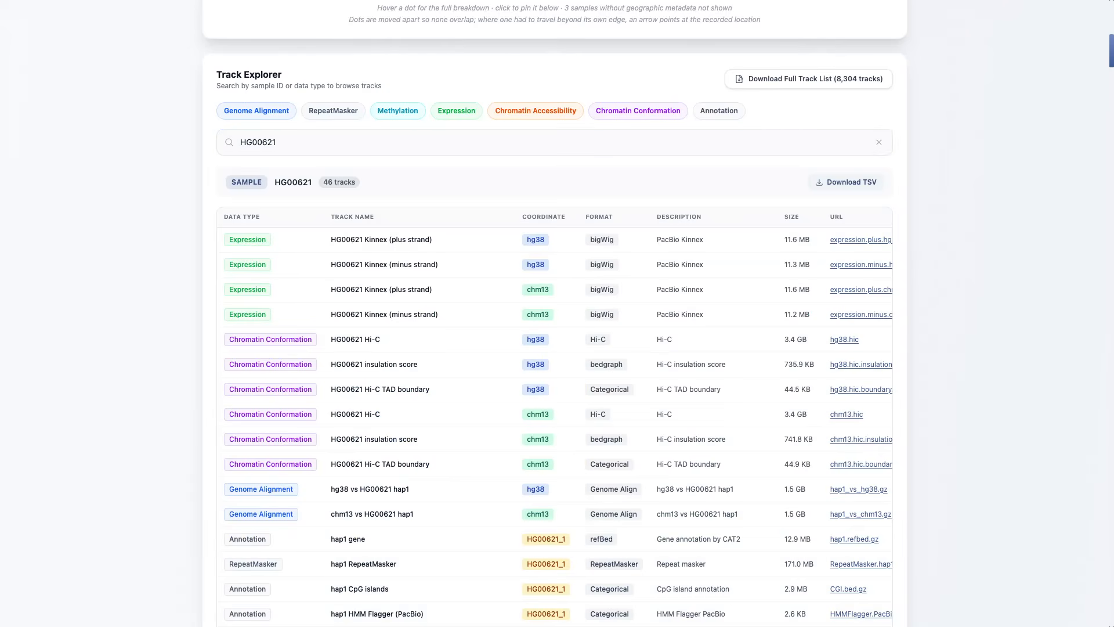
Step: Examine the full HG00621 track list and the segments of the population composition chart
{"action": "scroll", "coordinate": [555, 314], "scroll_direction": "down", "scroll_amount": 4}
{"action": "scroll", "coordinate": [859, 253], "scroll_direction": "up", "scroll_amount": 2}
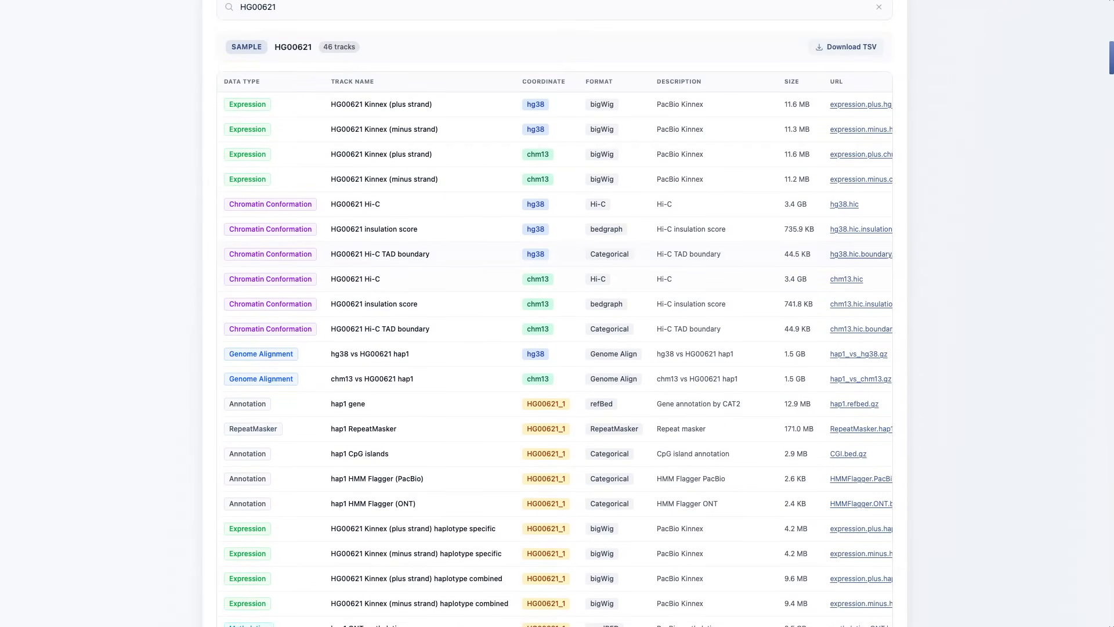
{"action": "scroll", "coordinate": [555, 313], "scroll_direction": "up", "scroll_amount": 3}
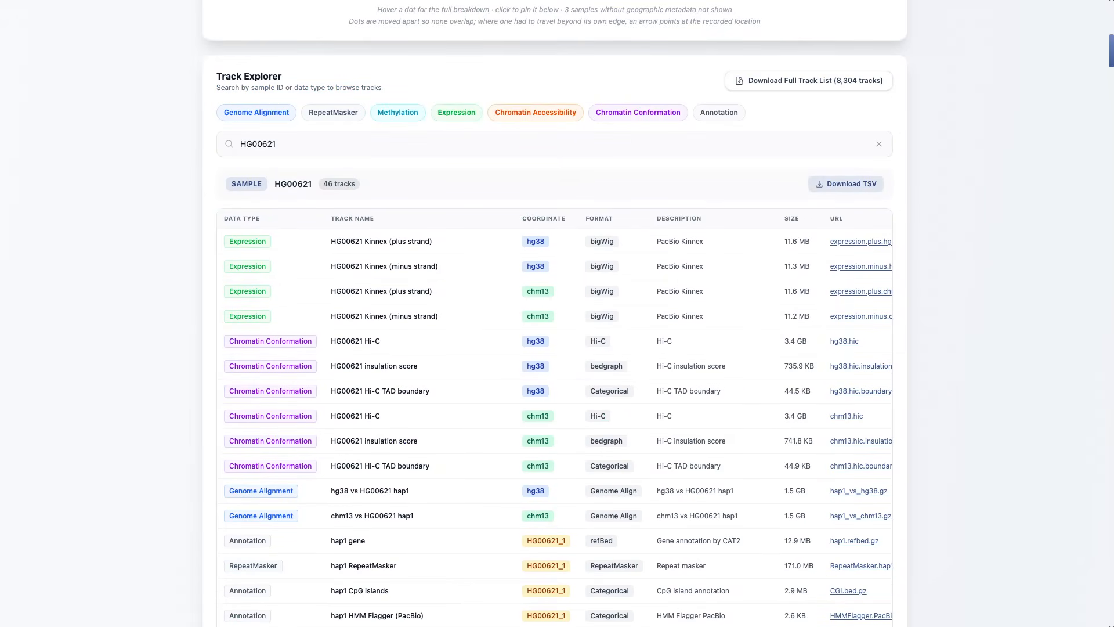
{"action": "scroll", "coordinate": [555, 313], "scroll_direction": "up", "scroll_amount": 1}
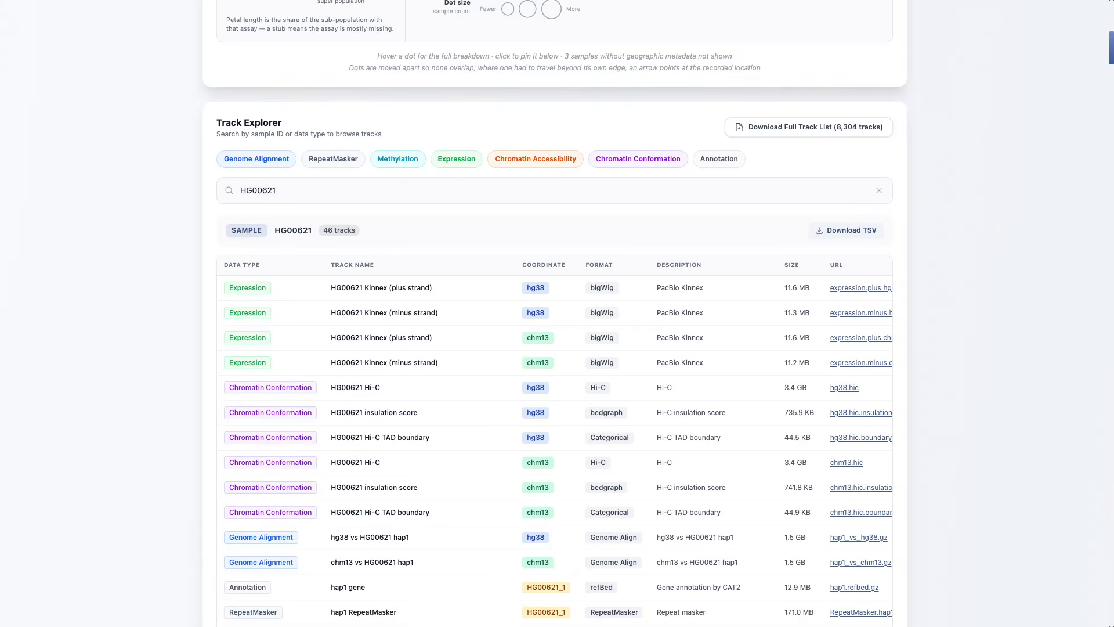
{"action": "scroll", "coordinate": [554, 313], "scroll_direction": "down", "scroll_amount": 15}
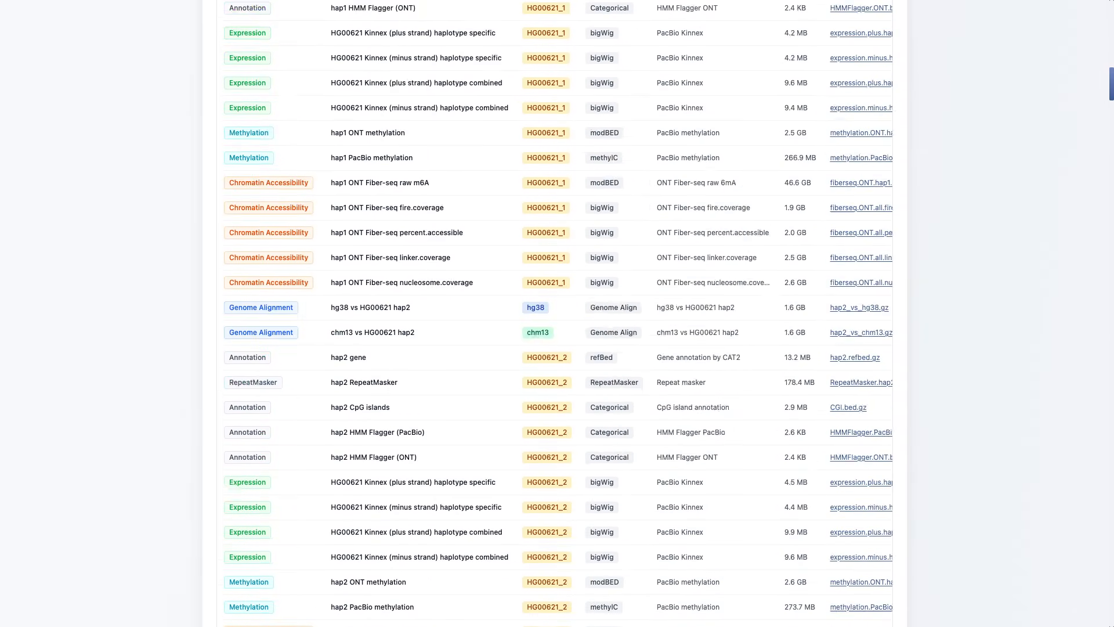
{"action": "scroll", "coordinate": [554, 313], "scroll_direction": "down", "scroll_amount": 5}
{"action": "scroll", "coordinate": [554, 314], "scroll_direction": "up", "scroll_amount": 3}
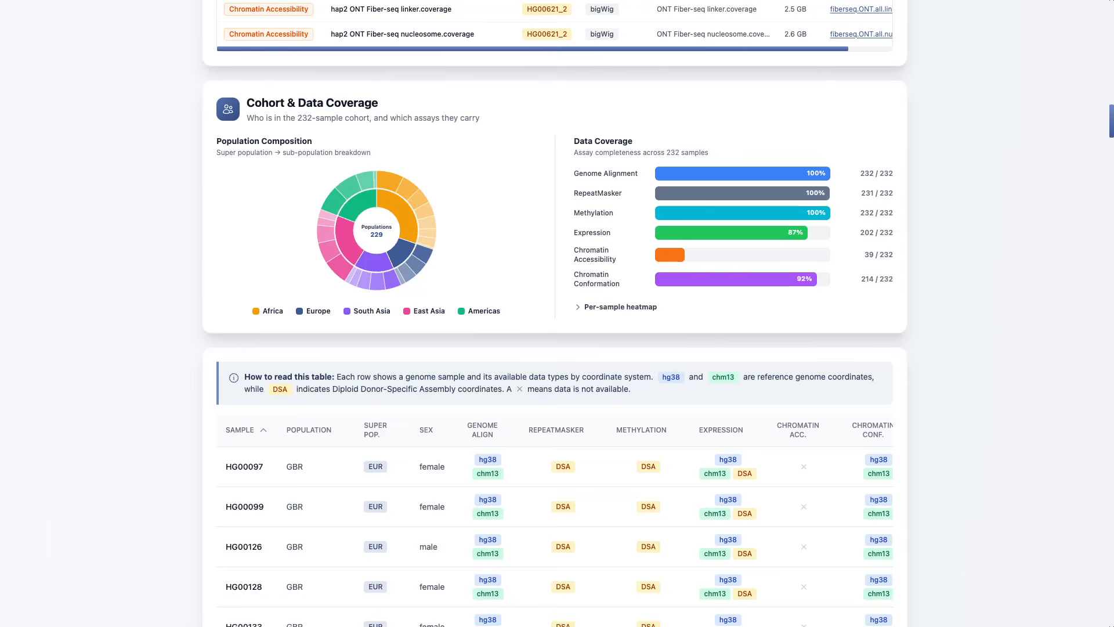
{"action": "mouse_move", "coordinate": [358, 203]}
{"action": "mouse_move", "coordinate": [397, 206]}
{"action": "mouse_move", "coordinate": [390, 182]}
Step: Sort the sample availability table in descending order by population, super population and sex in turn
{"action": "scroll", "coordinate": [554, 313], "scroll_direction": "down", "scroll_amount": 5}
{"action": "scroll", "coordinate": [554, 313], "scroll_direction": "down", "scroll_amount": 2}
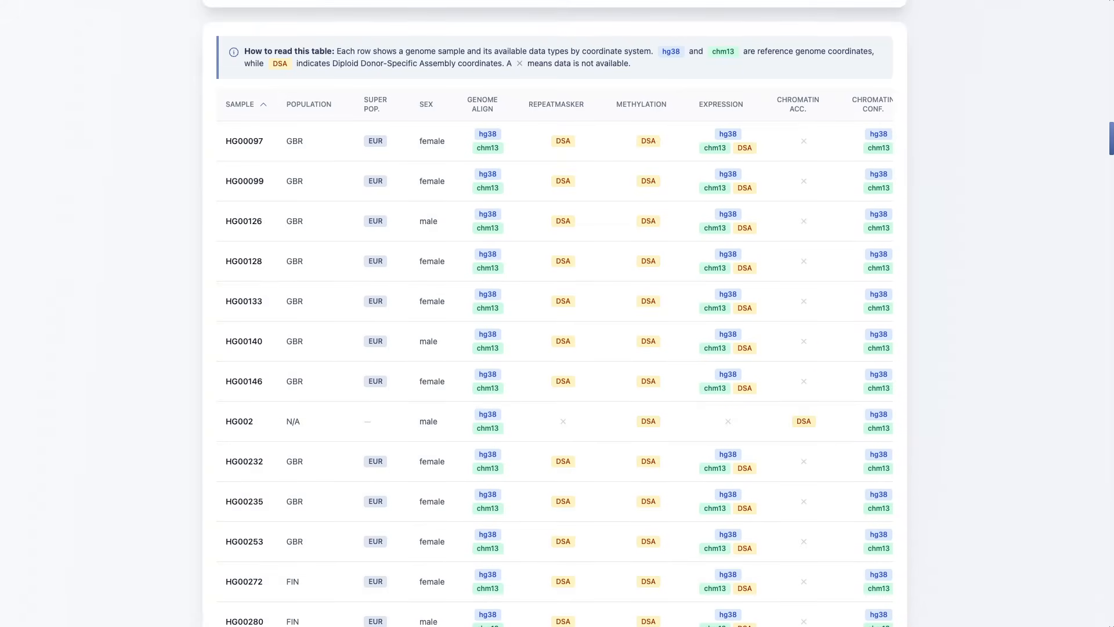
{"action": "left_click", "coordinate": [315, 103]}
{"action": "left_click", "coordinate": [315, 103]}
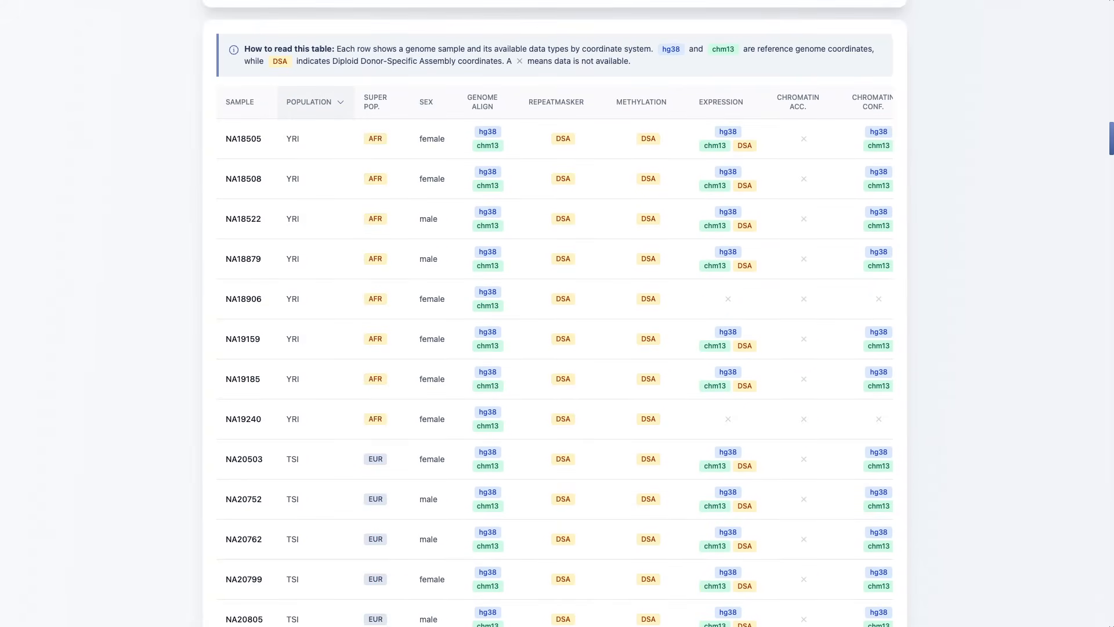
{"action": "left_click", "coordinate": [377, 102]}
{"action": "left_click", "coordinate": [377, 102]}
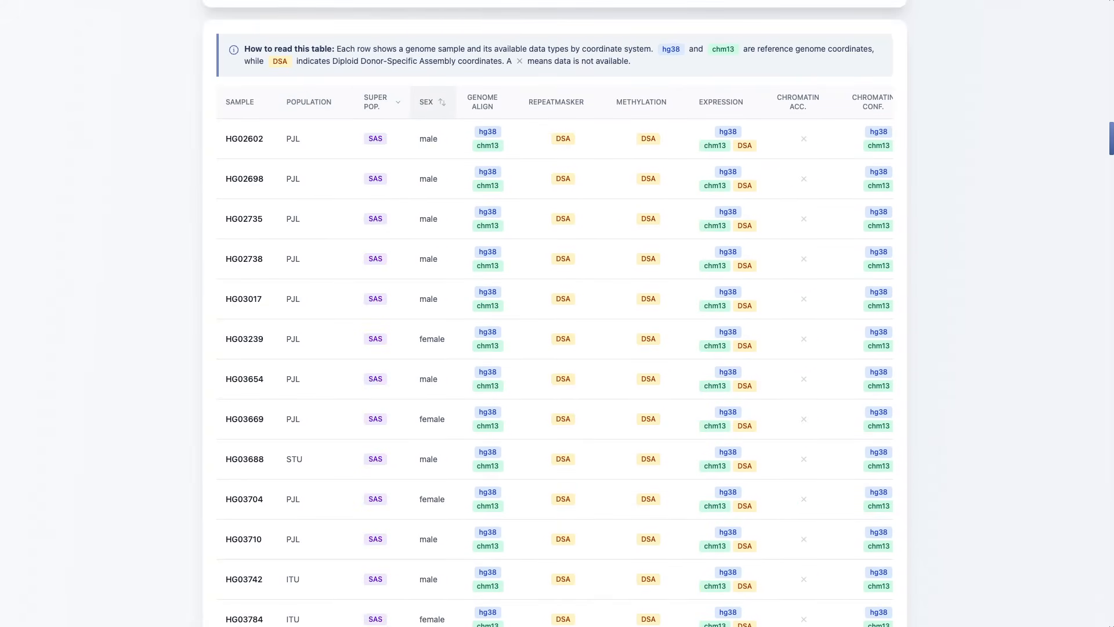
{"action": "left_click", "coordinate": [429, 102]}
{"action": "left_click", "coordinate": [429, 103]}
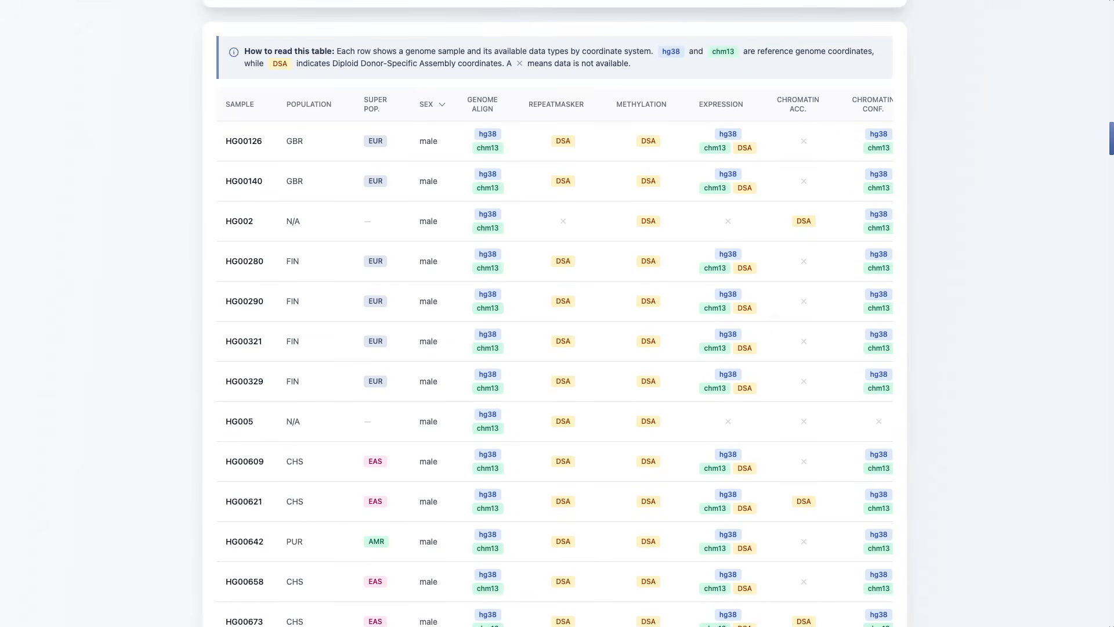
Step: Start the interactive guide from the Tutorials page, advance it to the Sample stage and skip the rest of the tour
{"action": "scroll", "coordinate": [557, 313], "scroll_direction": "up", "scroll_amount": 15}
{"action": "left_click", "coordinate": [756, 63]}
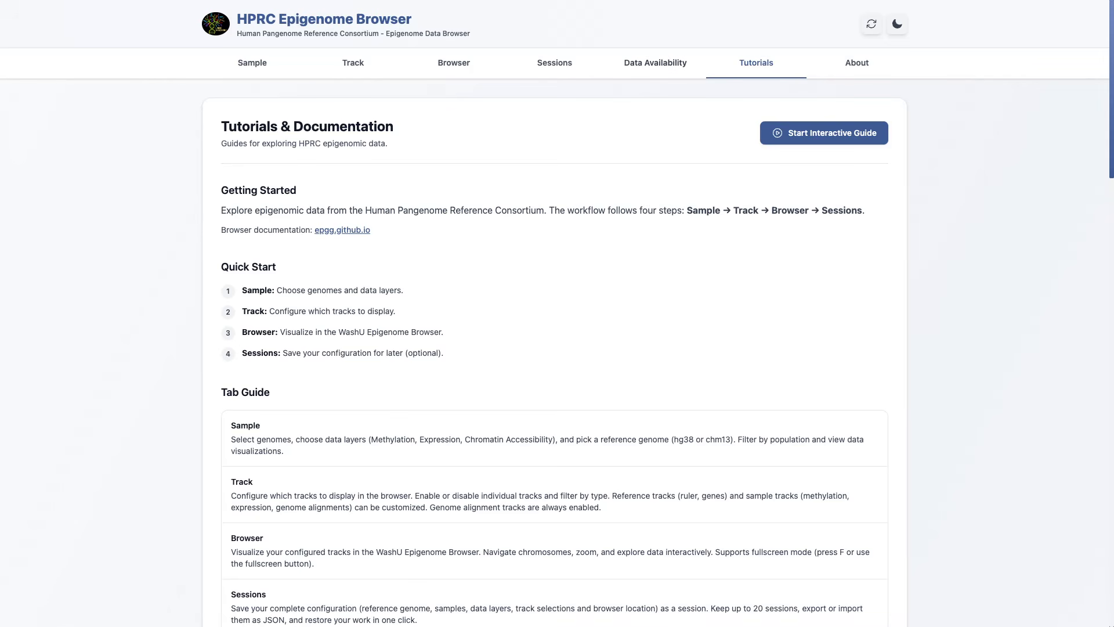
{"action": "left_click", "coordinate": [824, 133]}
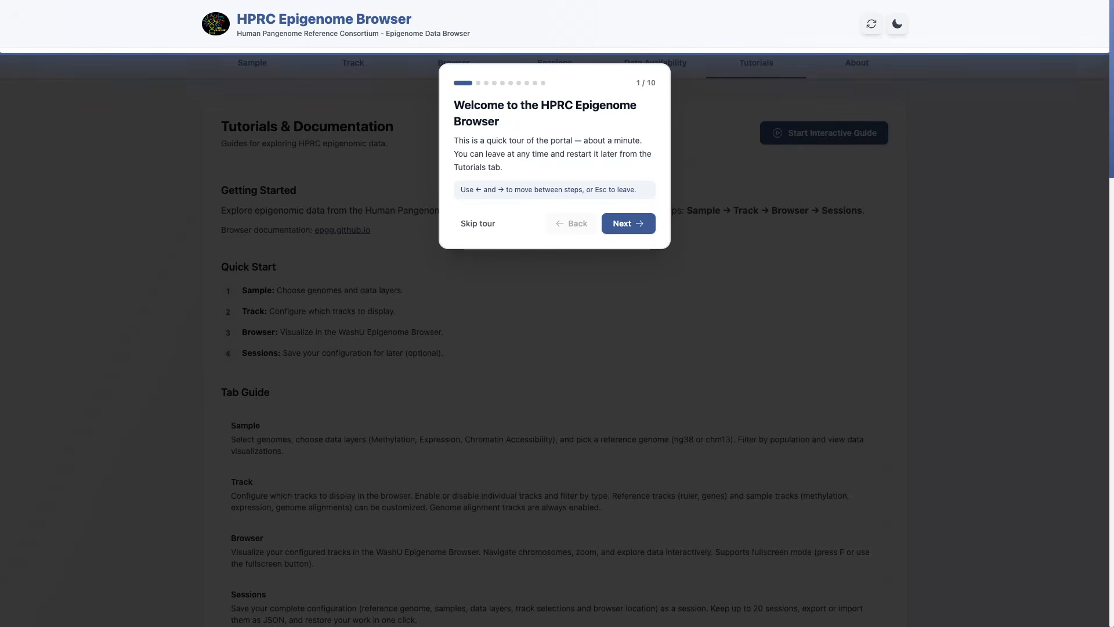
{"action": "left_click", "coordinate": [628, 222]}
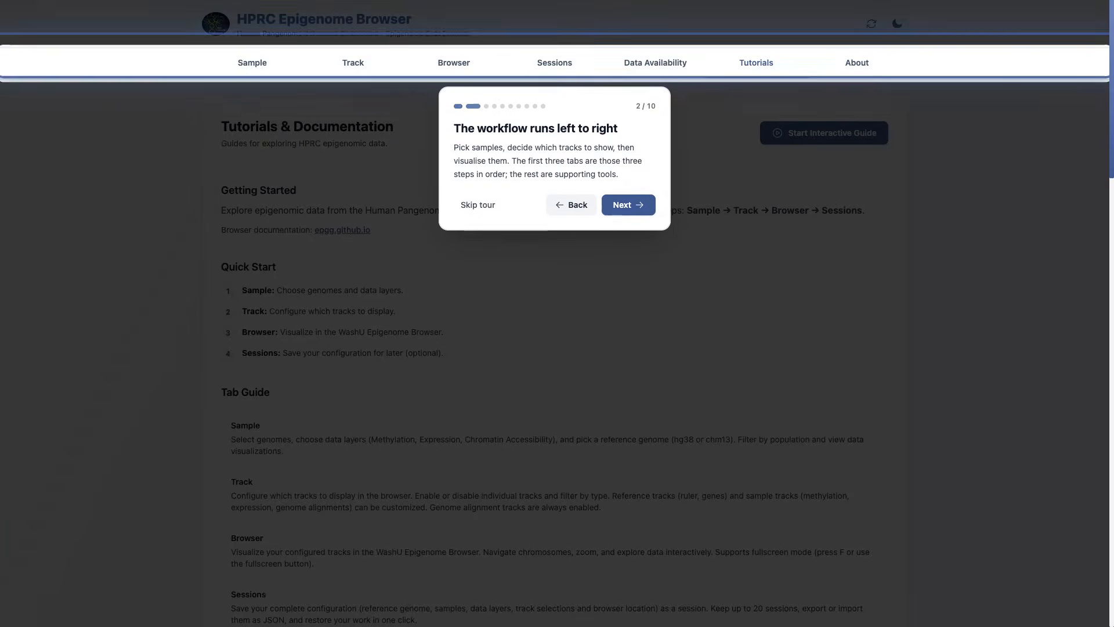
{"action": "left_click", "coordinate": [629, 211]}
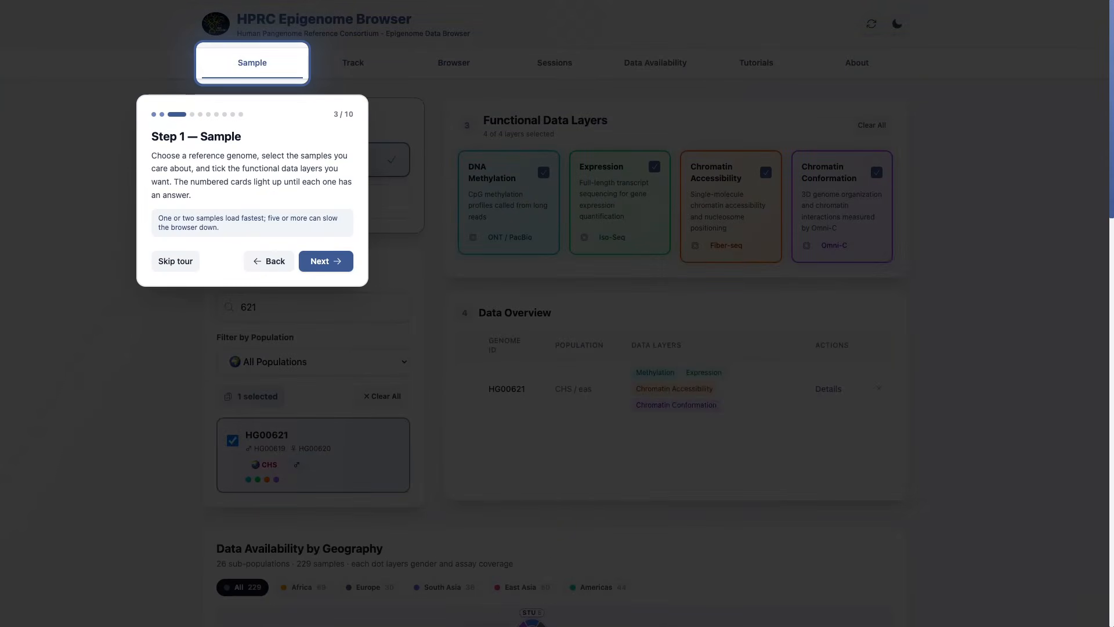
{"action": "left_click", "coordinate": [174, 261]}
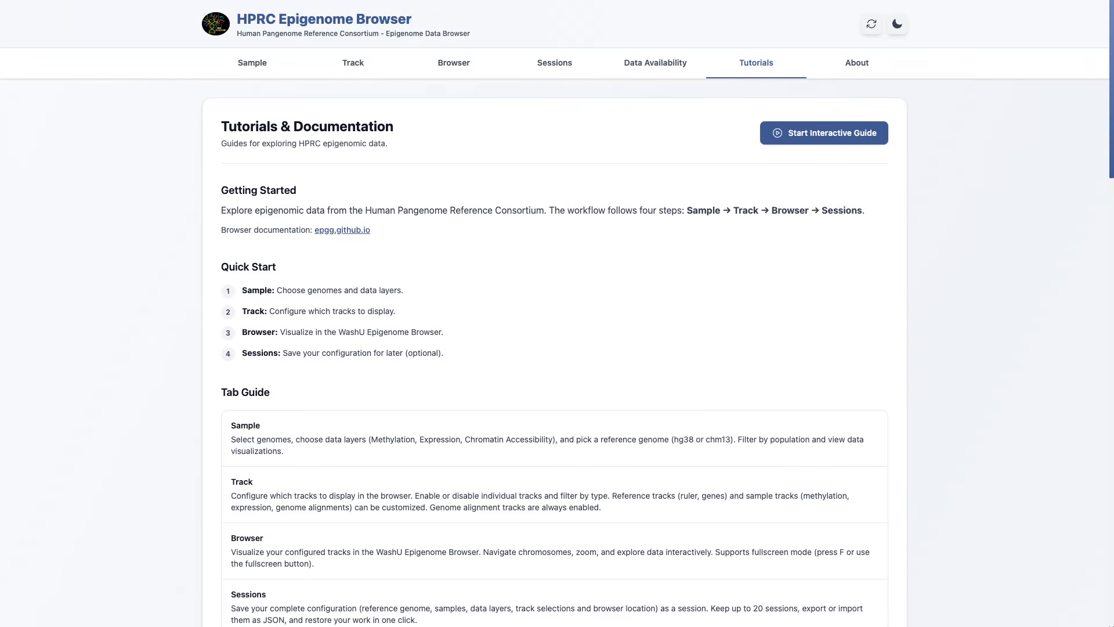
Step: Examine the About page with its developer, issue tracker, HPRC and AWS Open Data sections
{"action": "left_click", "coordinate": [857, 63]}
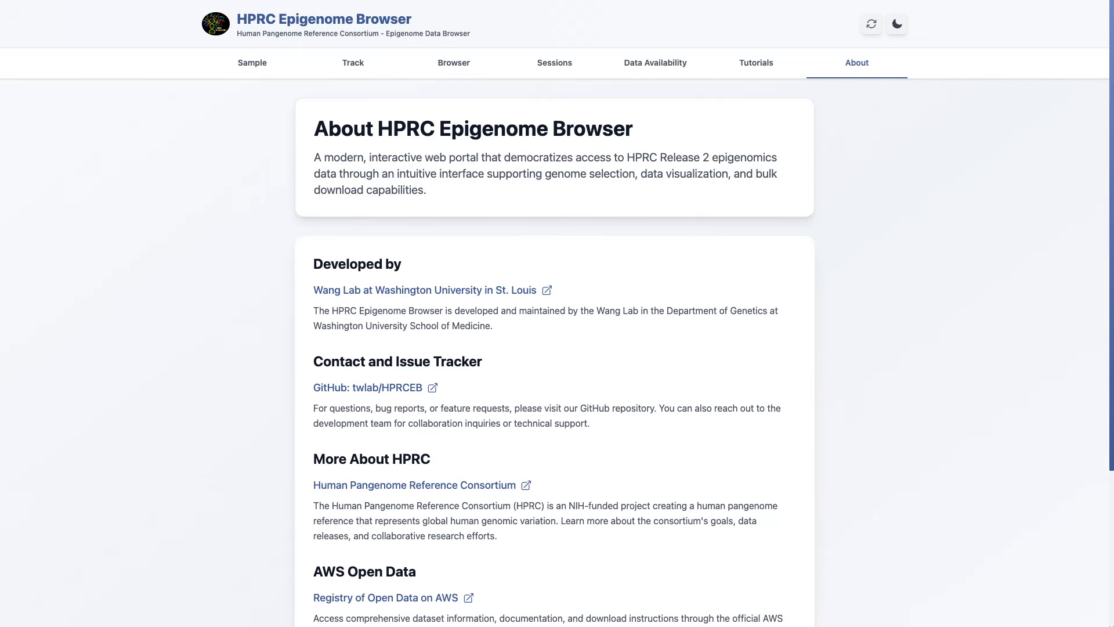
{"action": "scroll", "coordinate": [557, 325], "scroll_direction": "down", "scroll_amount": 2}
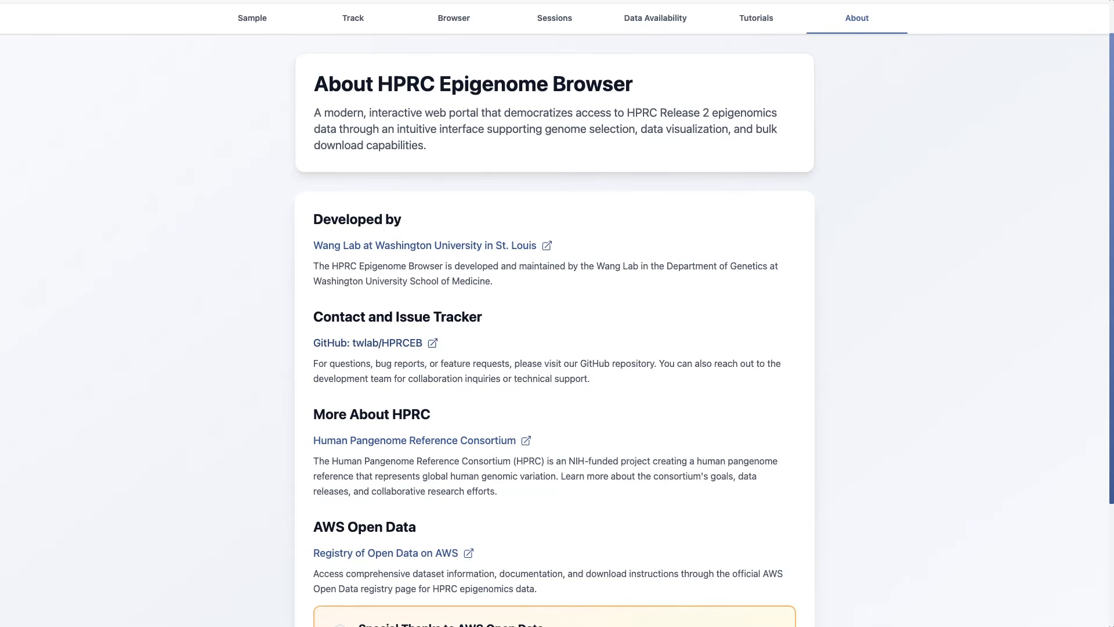